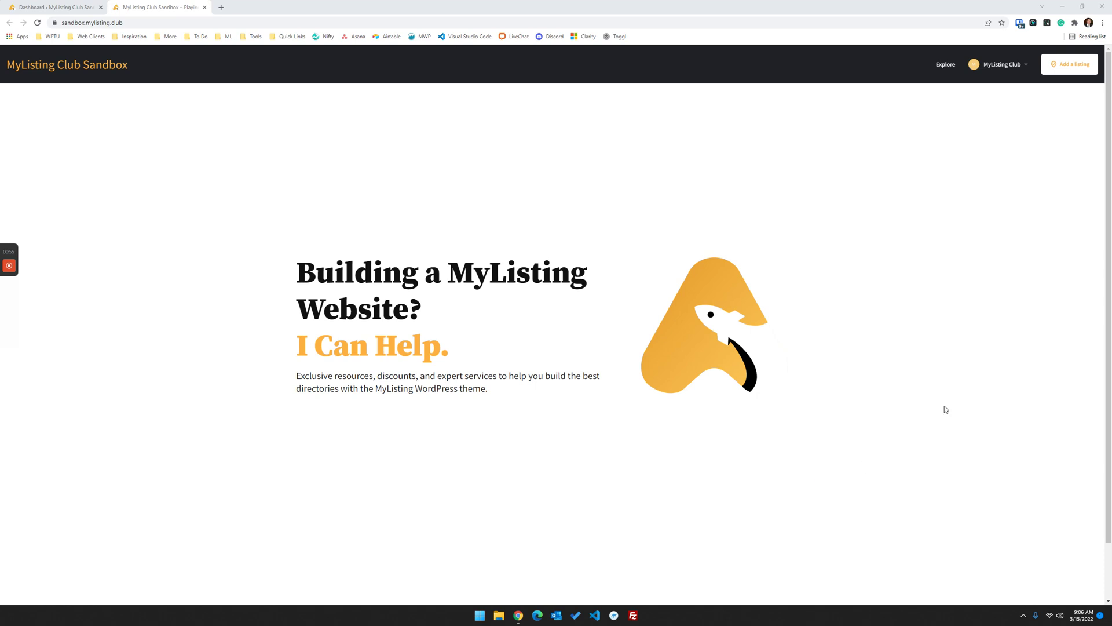
- Open the Explore page from the site header to view the three restaurant listings
click(950, 70)
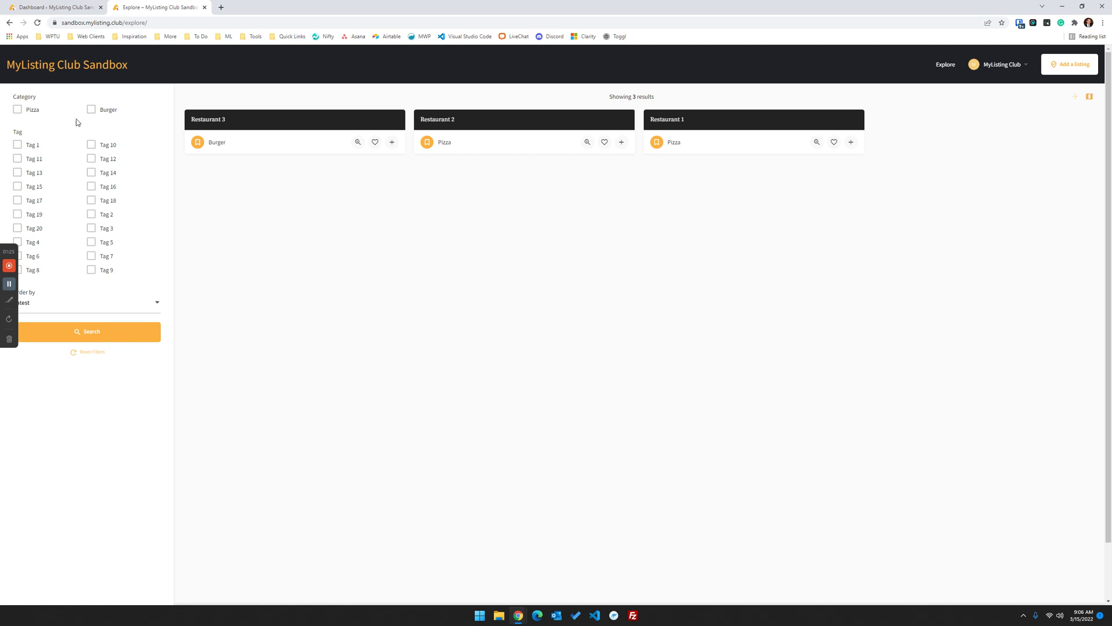
- Open the Restaurant listing type's editor in a new tab from Listing Types
click(51, 9)
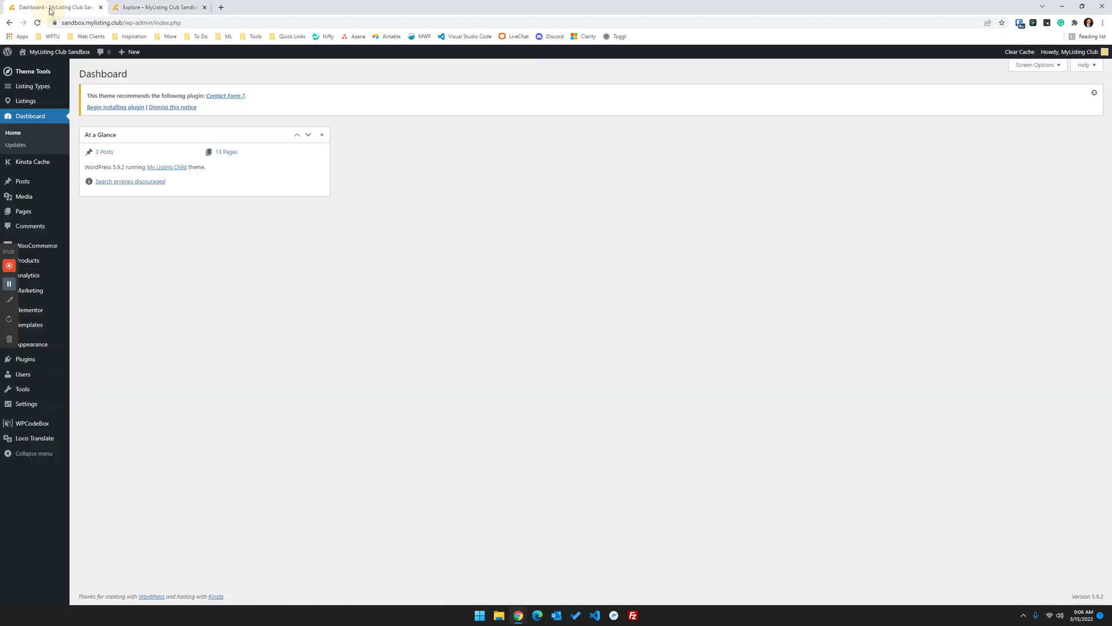
click(41, 87)
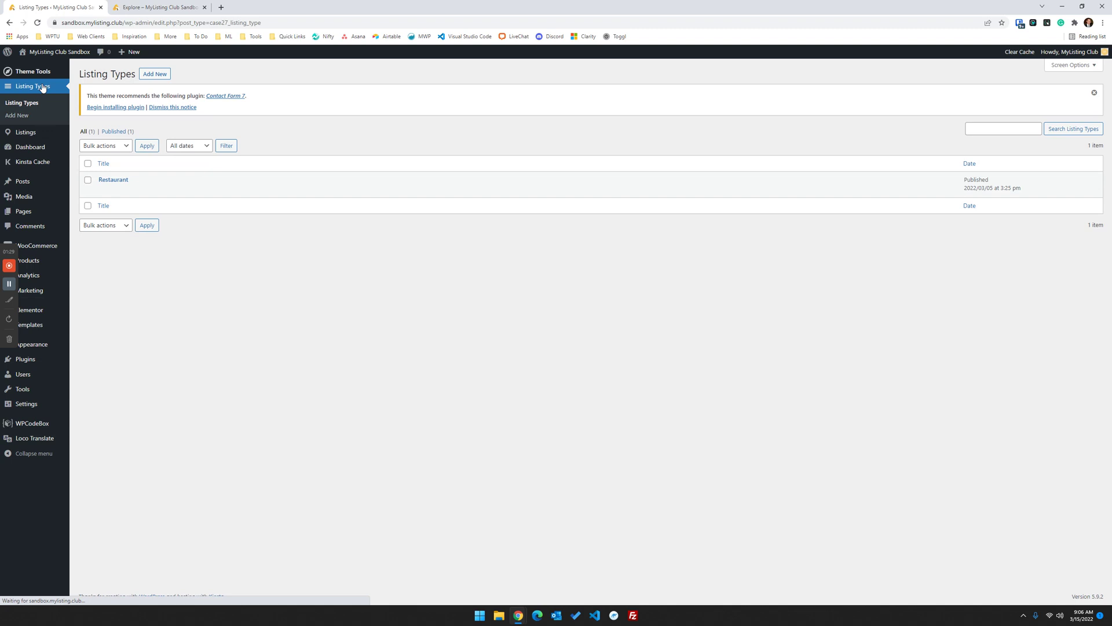
right_click(104, 192)
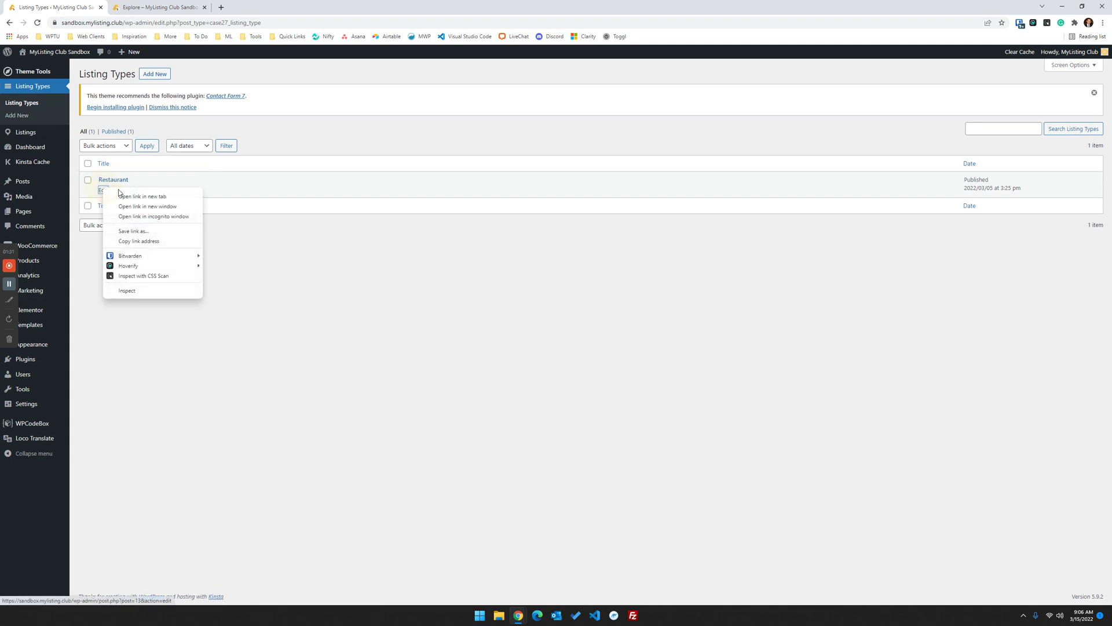
click(121, 197)
click(161, 4)
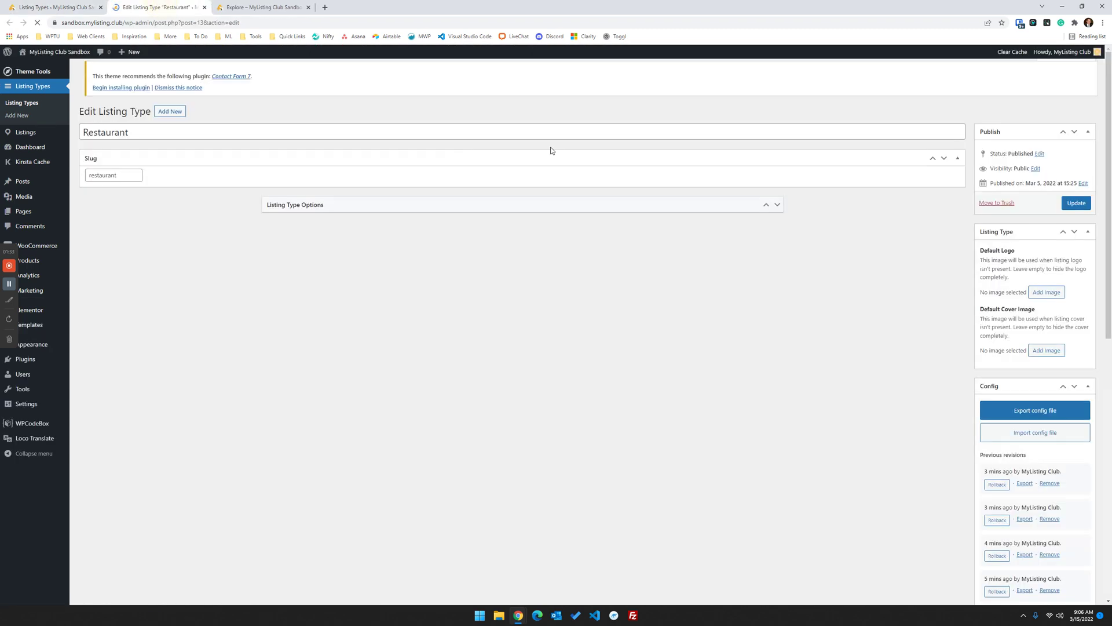
- Expand the advanced search form's Tag filter, leaving Hide empty terms unticked
click(751, 261)
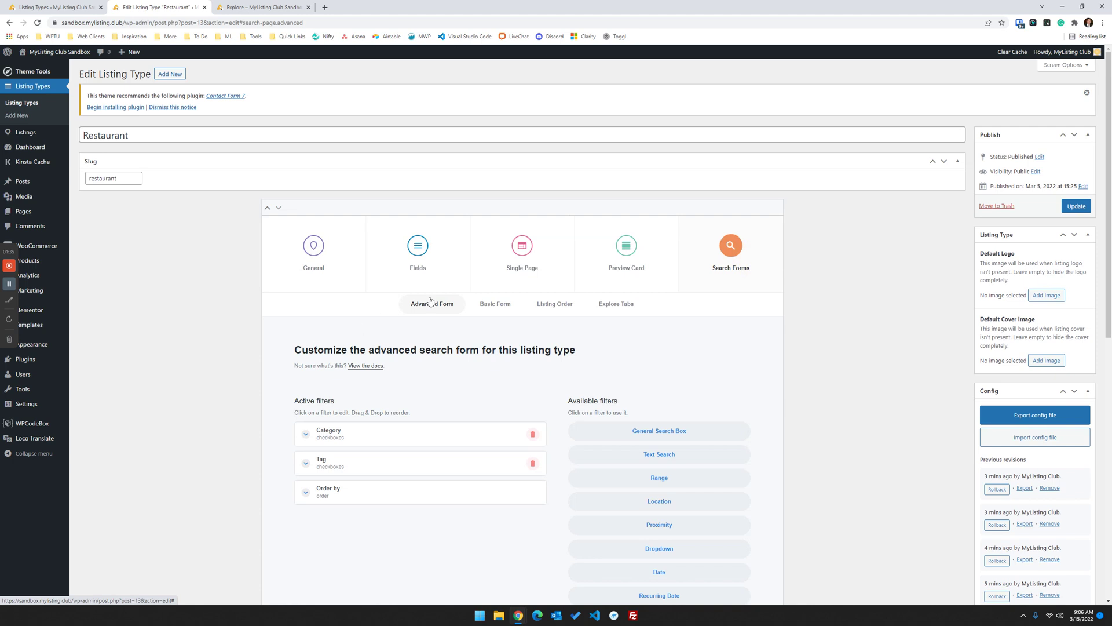
scroll(368, 368, down, 2)
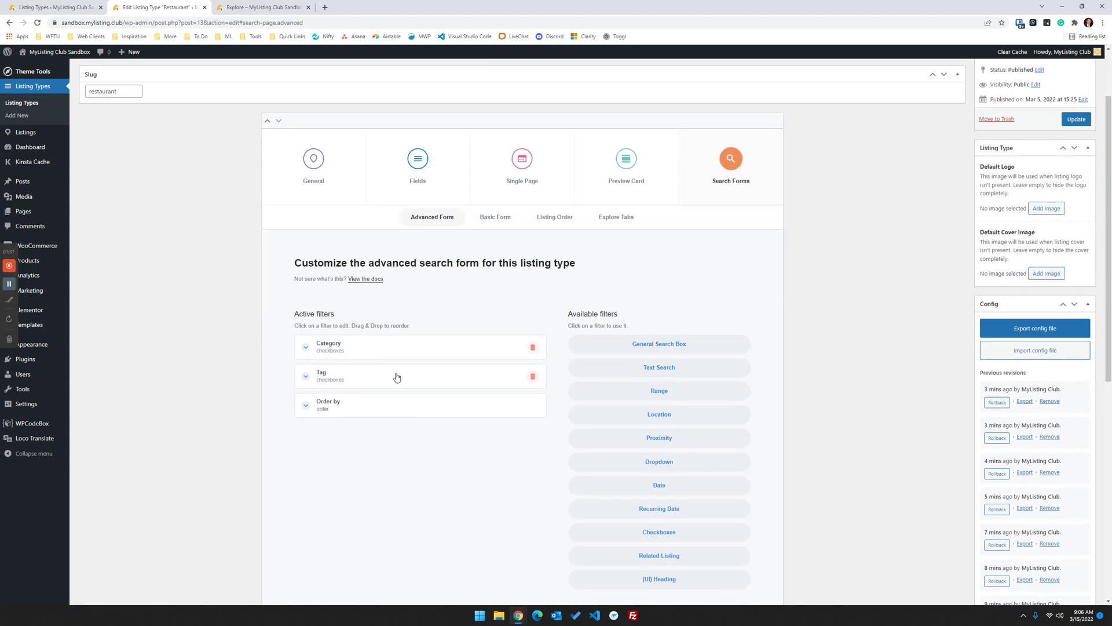
click(393, 377)
scroll(292, 343, down, 3)
scroll(292, 343, down, 1)
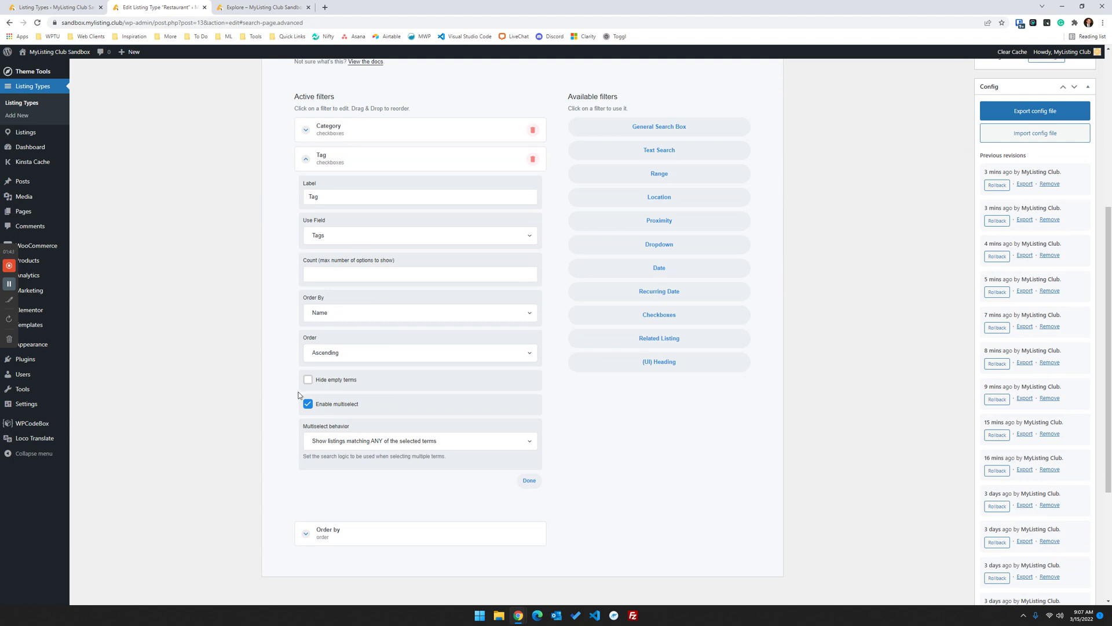
click(342, 385)
click(352, 386)
click(352, 386)
click(351, 386)
drag(361, 382, 314, 383)
- Try the Tag 18 and Tag 2 filters on Explore, then return to the Restaurant editor
click(258, 7)
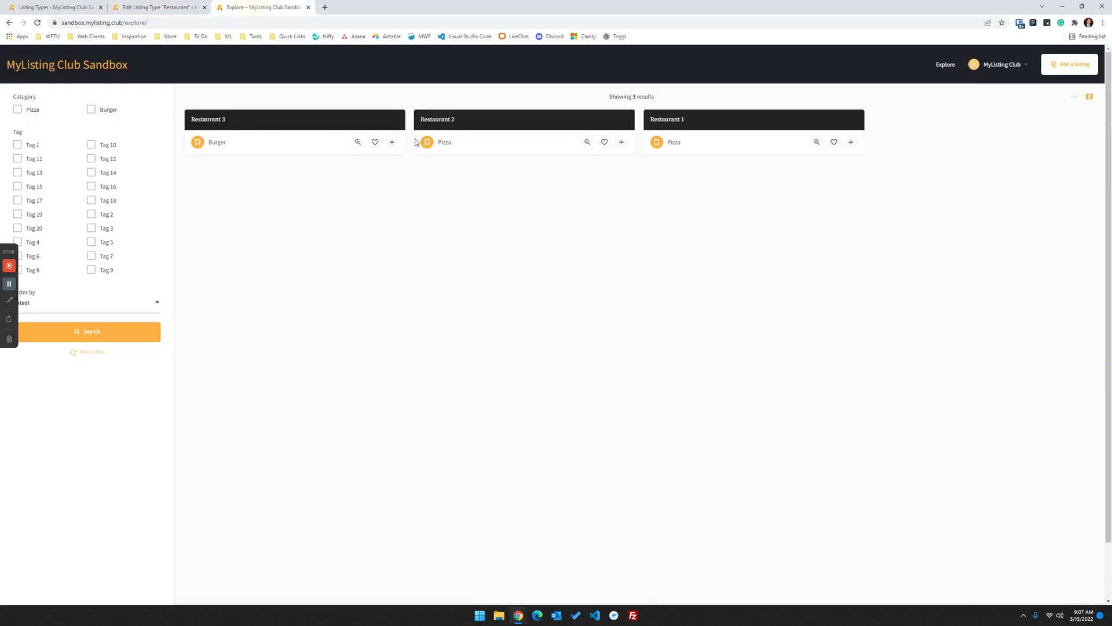
click(91, 201)
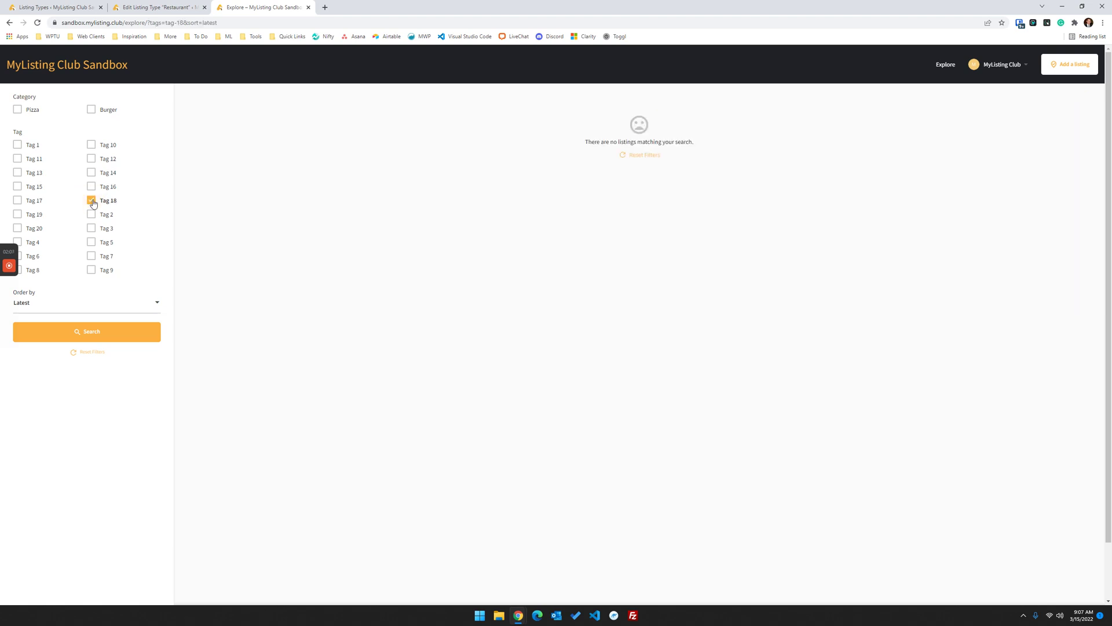
click(92, 201)
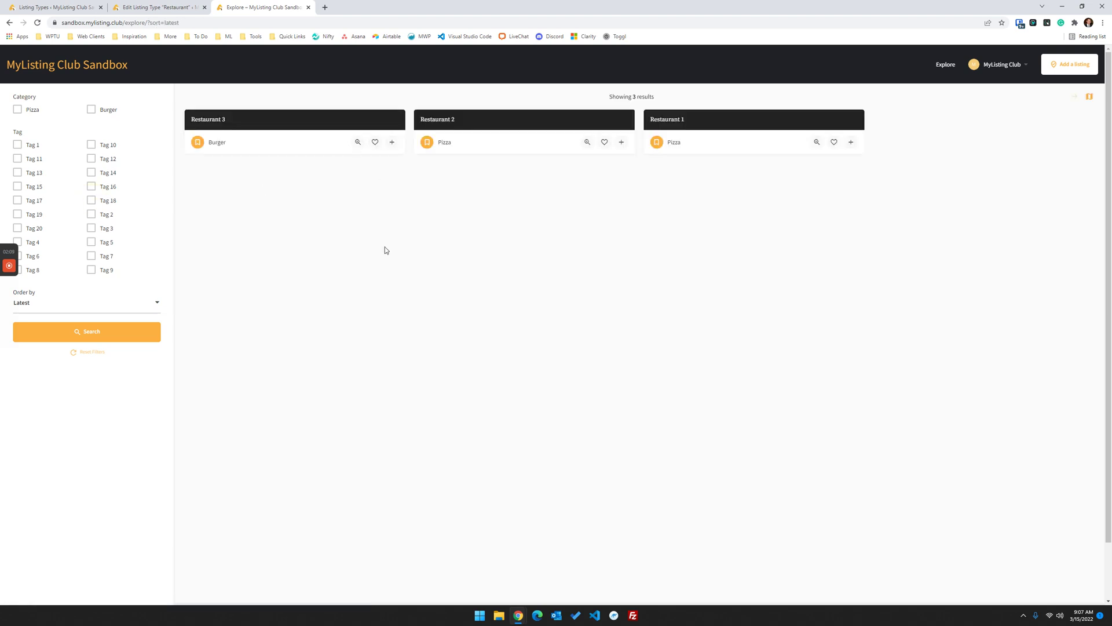
click(91, 215)
click(91, 215)
click(171, 9)
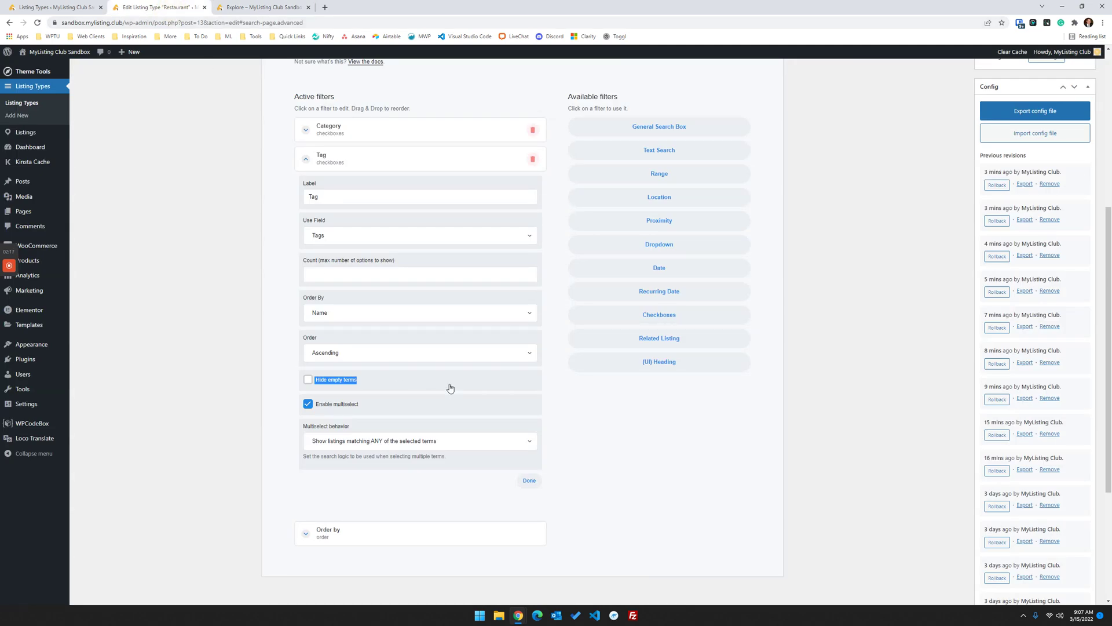
- Tick Hide empty terms on the Tag filter, update, and reload Explore showing only Tag 1–4
click(330, 387)
scroll(811, 295, up, 5)
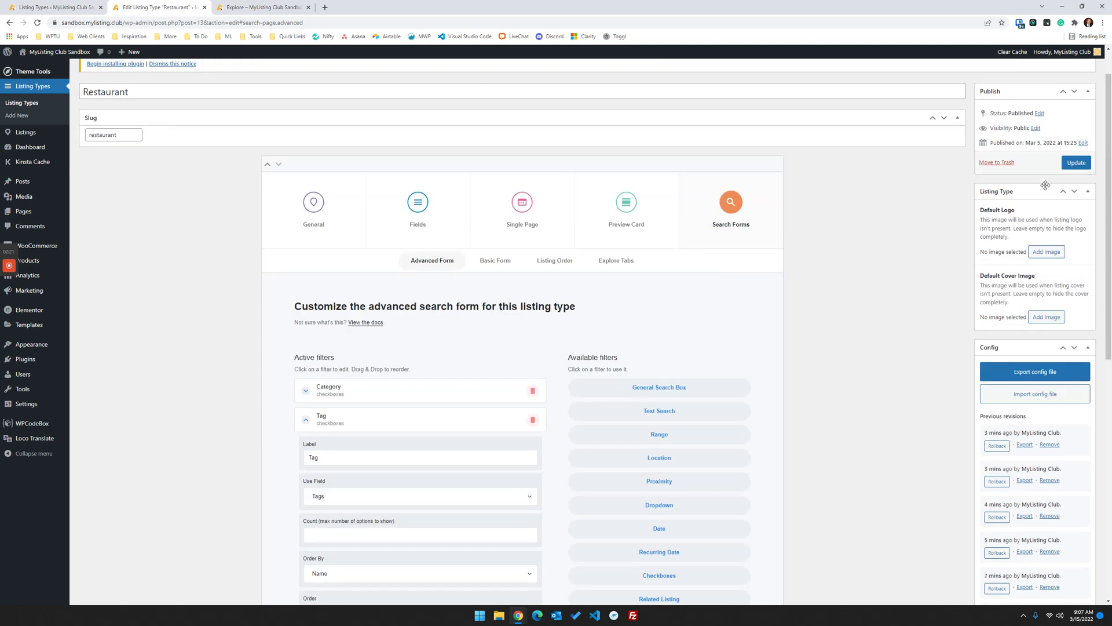
click(1076, 162)
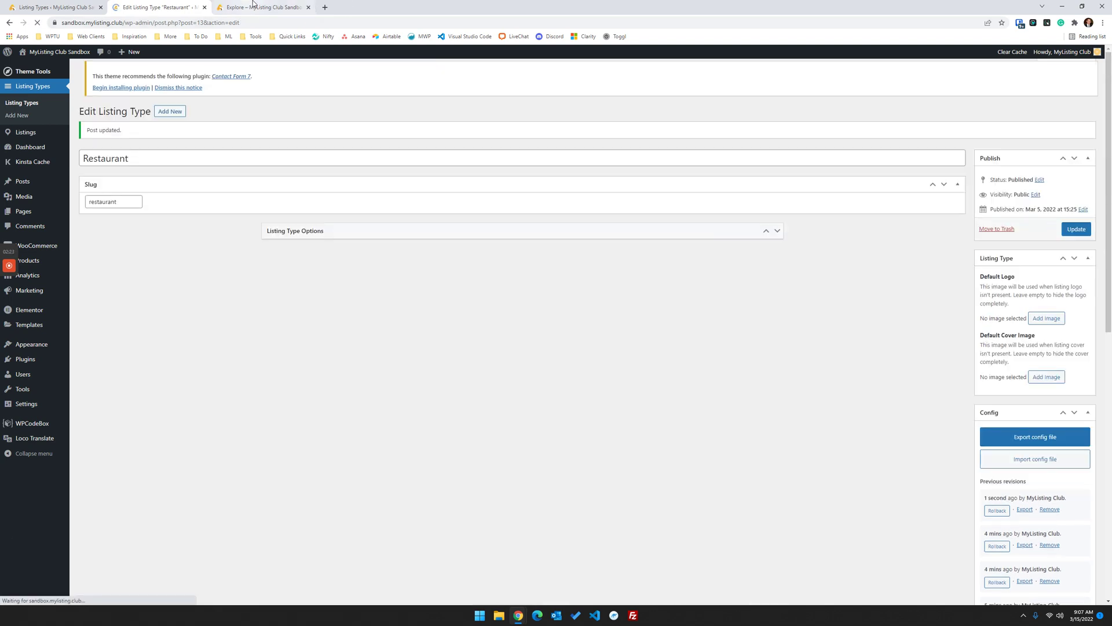
click(253, 5)
click(37, 23)
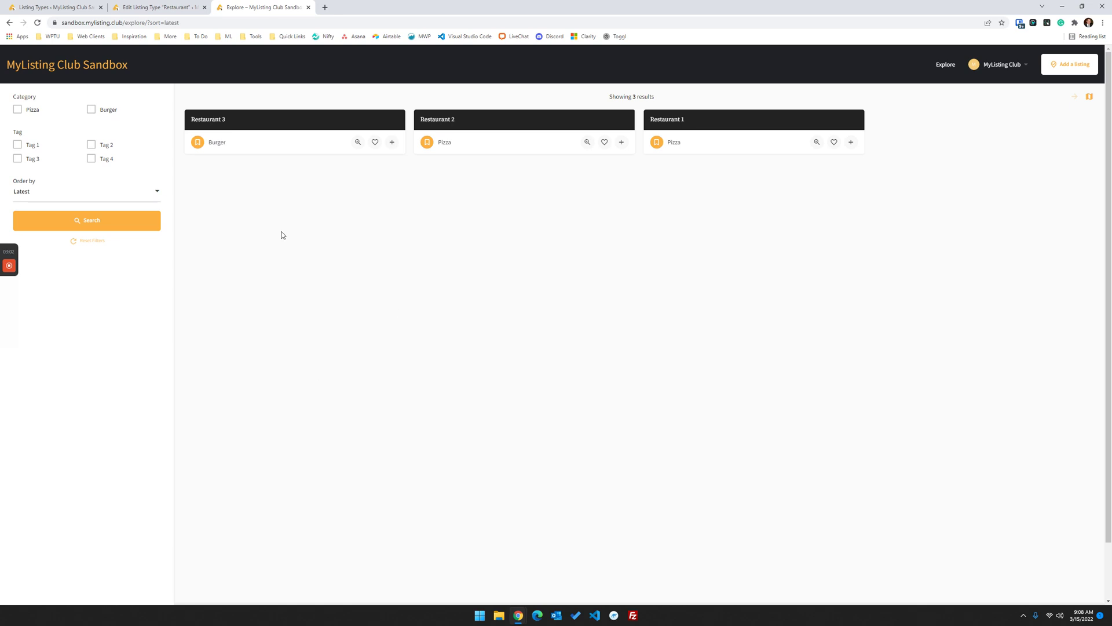
- Add Select, Multiselect, Checkboxes and Radio Buttons custom fields to the Restaurant type
click(163, 11)
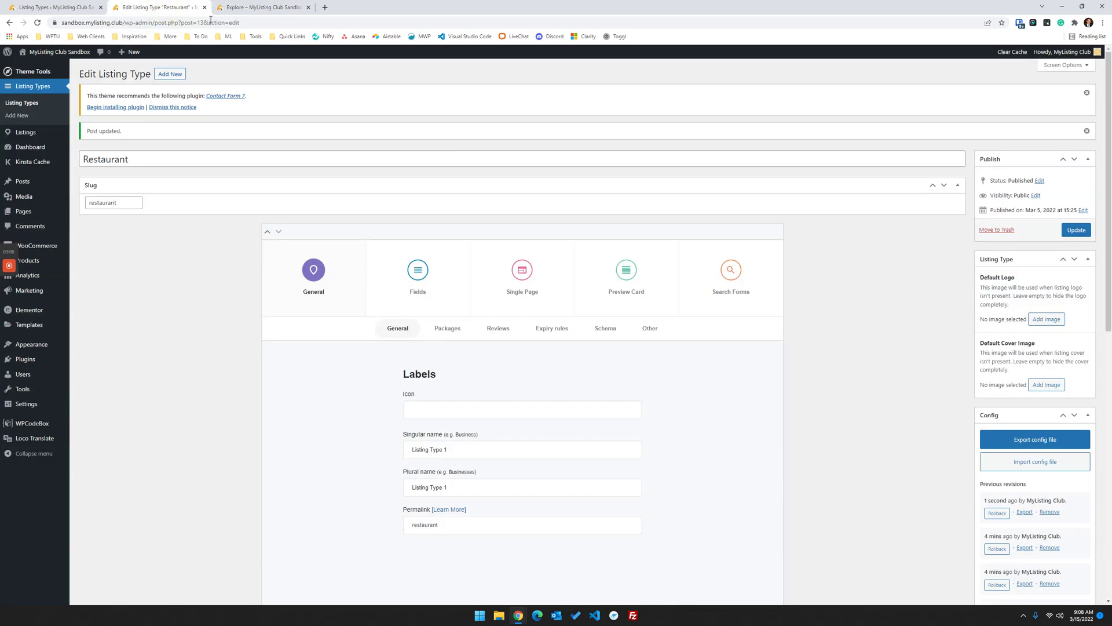
scroll(389, 321, down, 2)
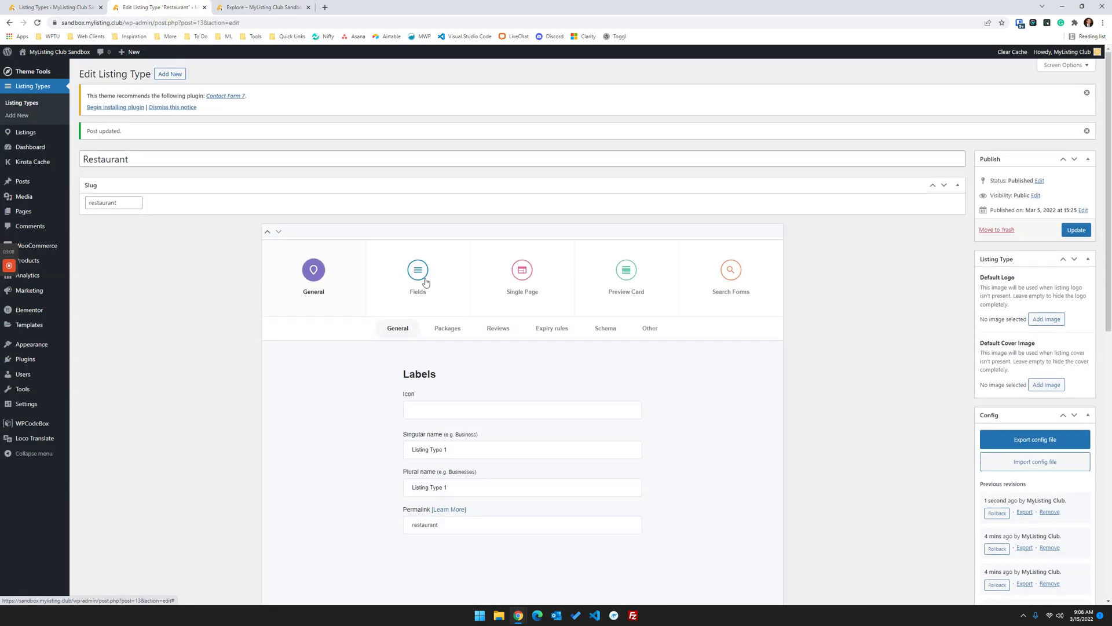
click(427, 282)
scroll(456, 250, down, 4)
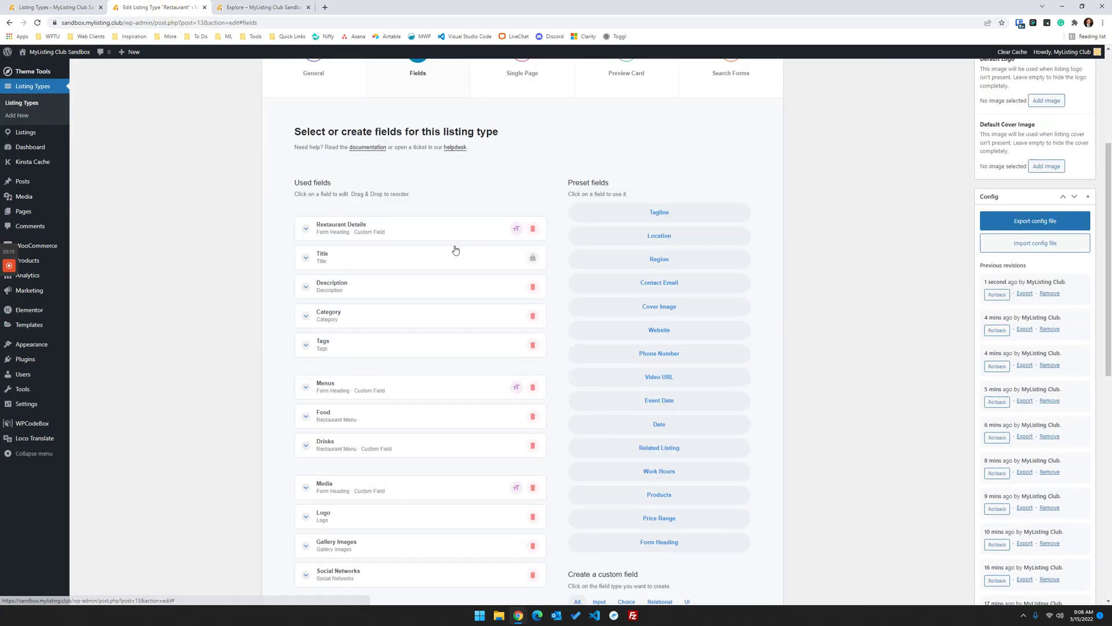
scroll(455, 250, down, 9)
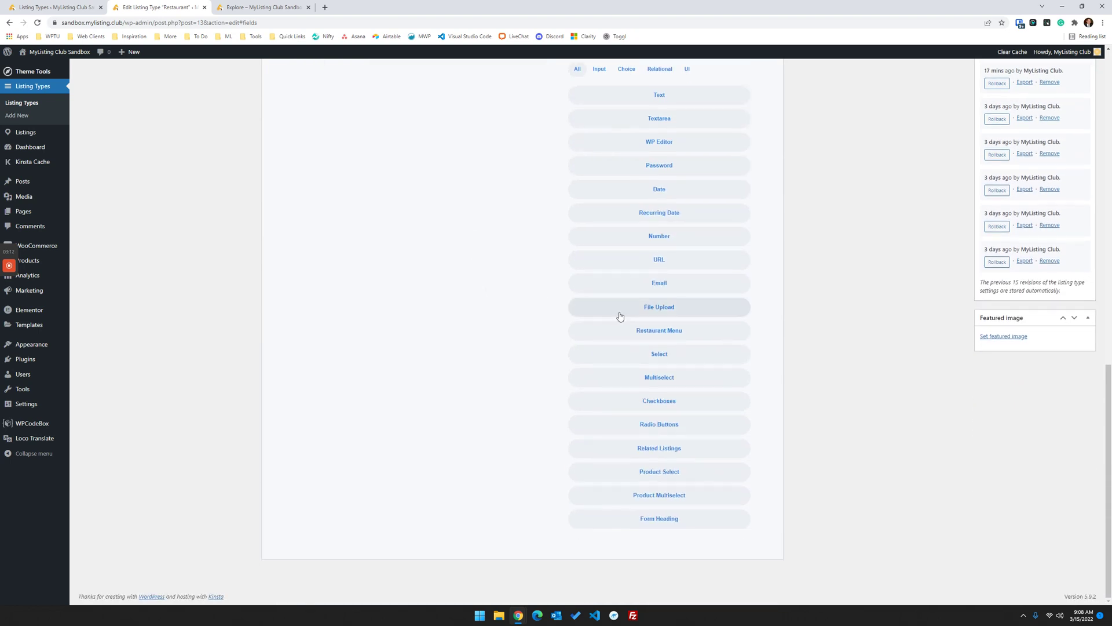
click(664, 363)
click(665, 385)
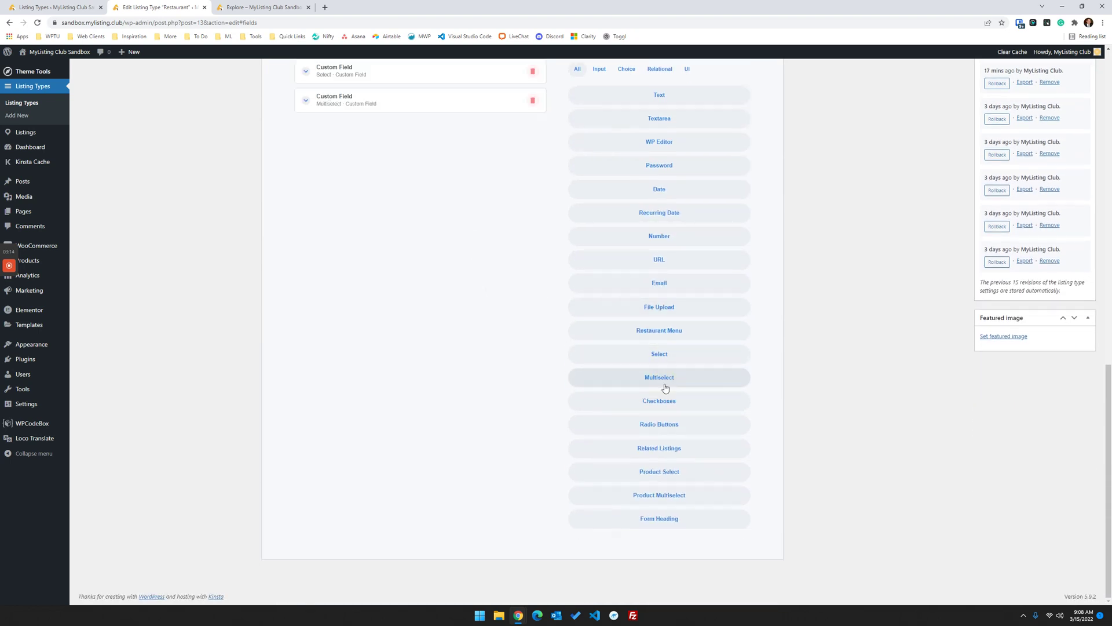
click(672, 406)
click(675, 429)
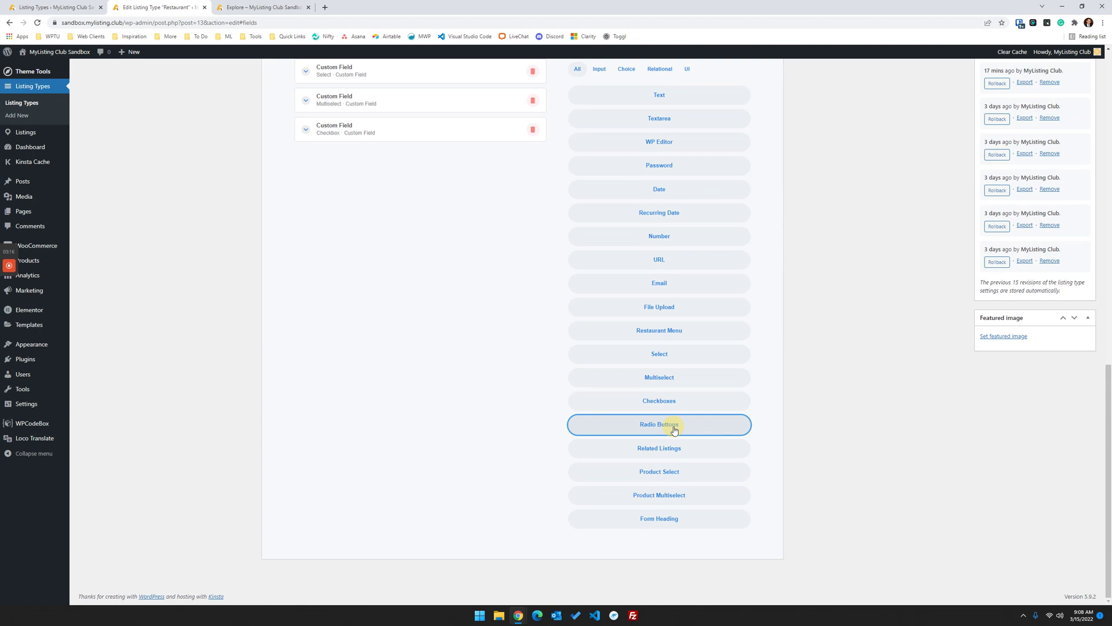
- Expand the Select custom field and bring up its empty options editor
scroll(452, 399, up, 3)
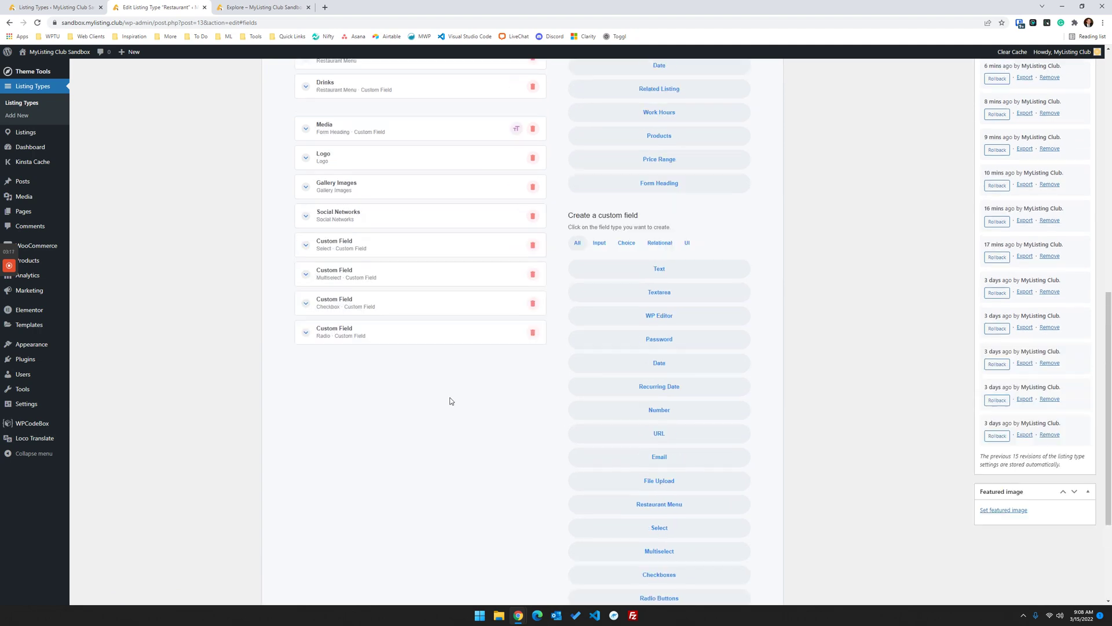
click(359, 248)
scroll(386, 240, down, 4)
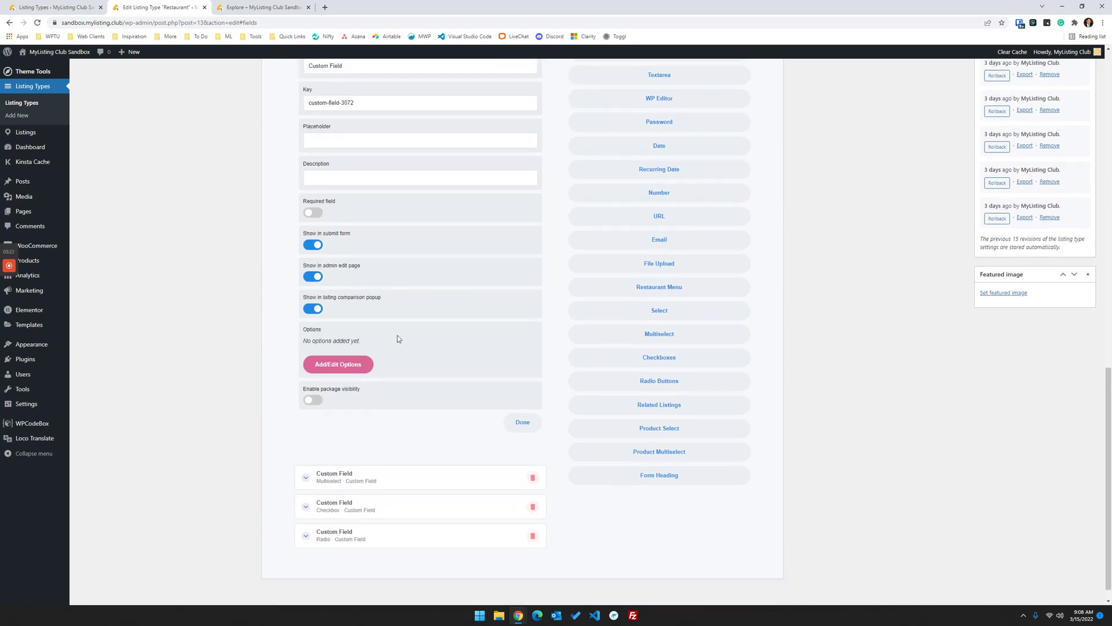
click(335, 365)
click(422, 365)
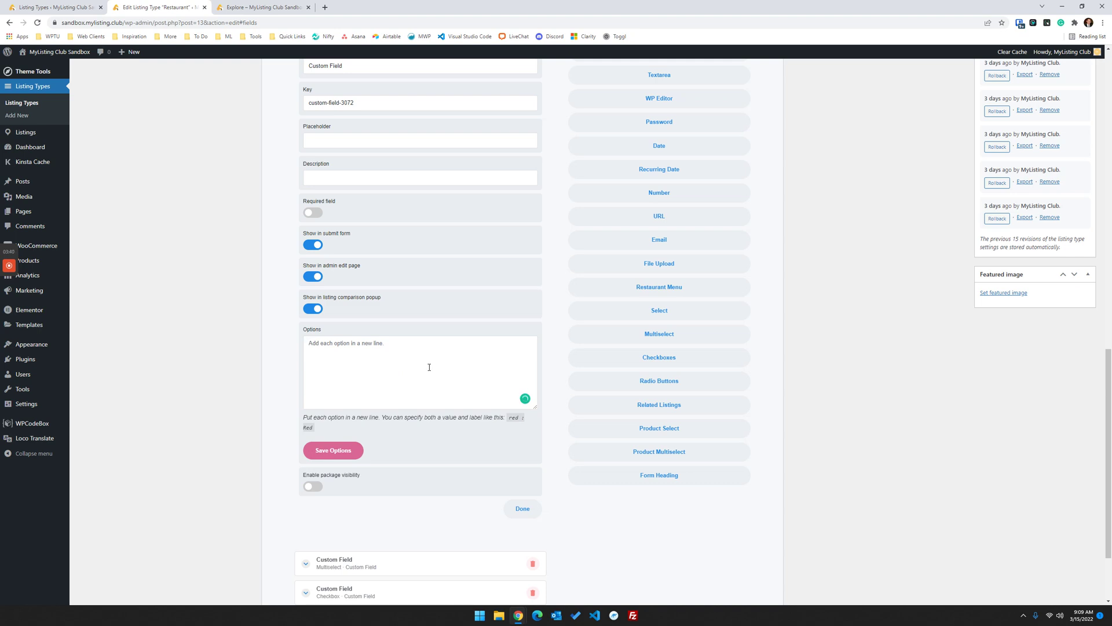
- Enter Tag a, Tag b and Tag c as the Select field's options
click(442, 362)
click(434, 359)
text(Tag a )
text(Ta)
text(ag)
scroll(421, 411, up, 1)
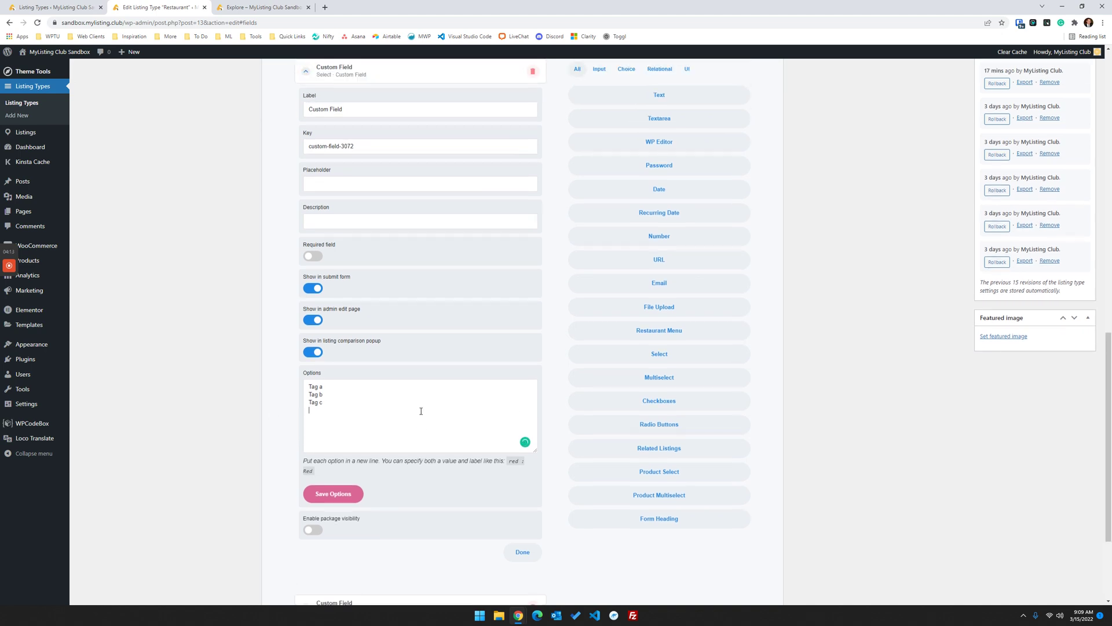
scroll(432, 420, up, 1)
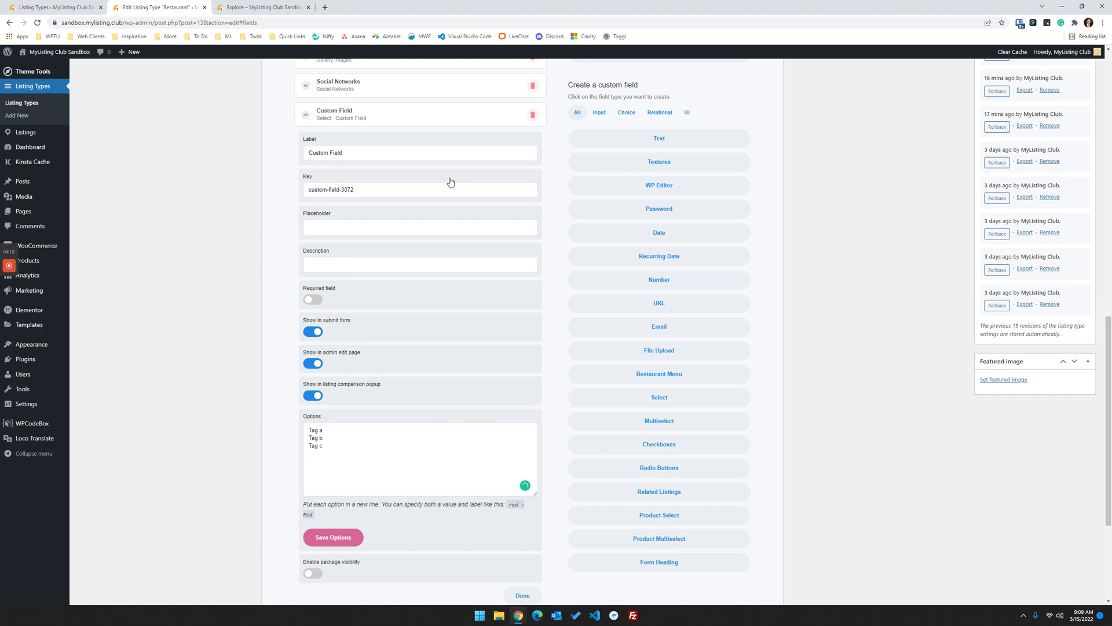
- Delete the Select, Multiselect, Checkboxes and Radio custom fields, confirming each, and update the listing type
click(507, 117)
click(532, 115)
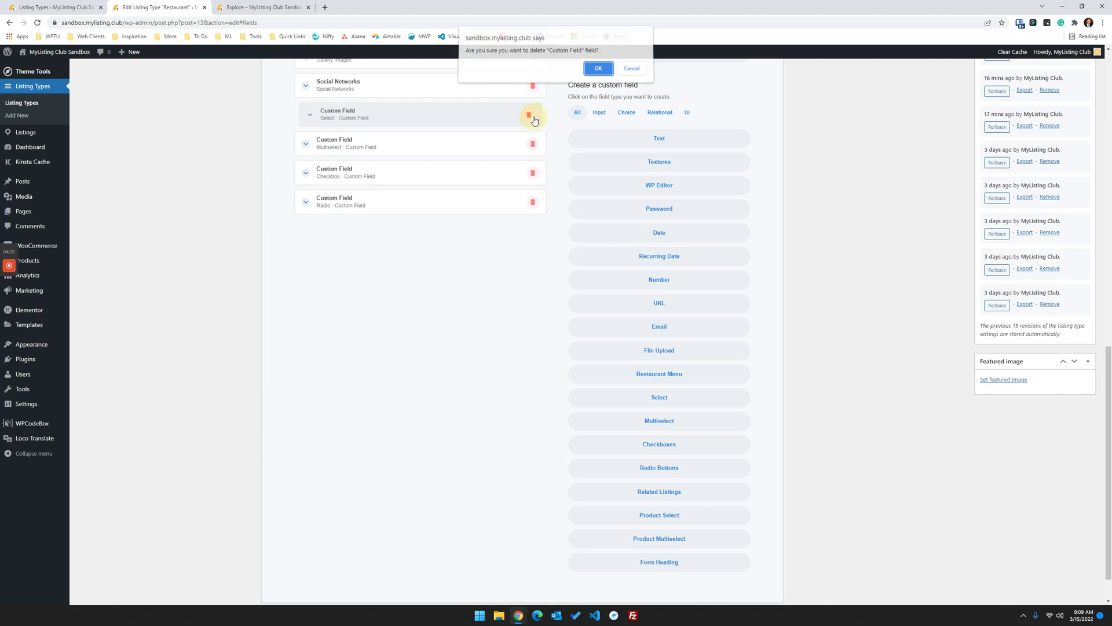
click(595, 72)
click(532, 115)
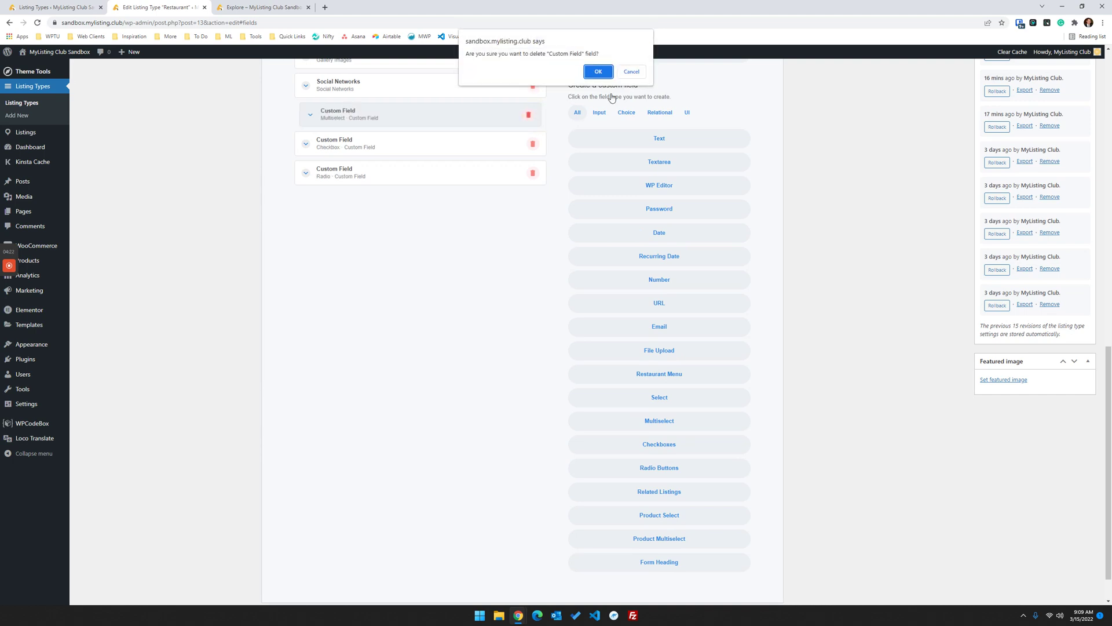
click(596, 72)
click(532, 114)
click(597, 71)
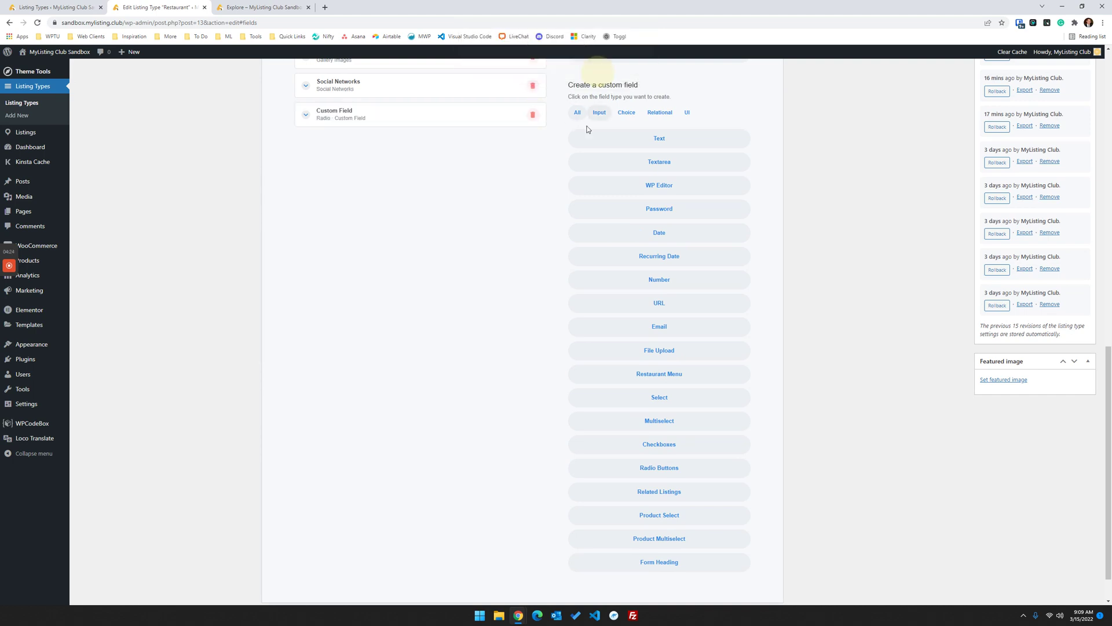
click(526, 117)
click(532, 114)
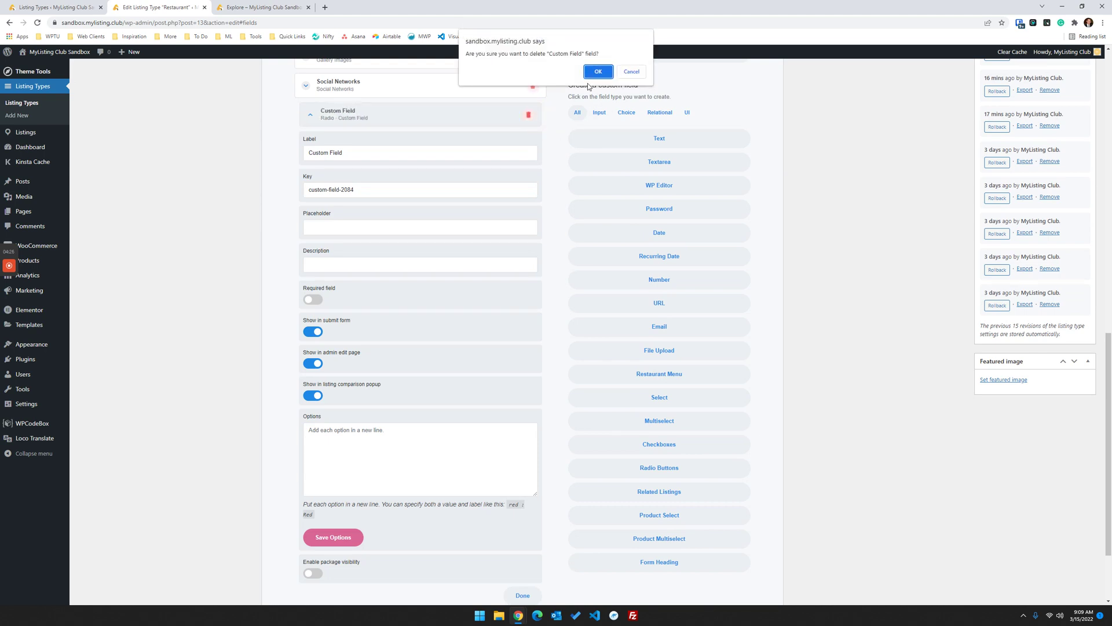
click(597, 72)
scroll(388, 312, up, 8)
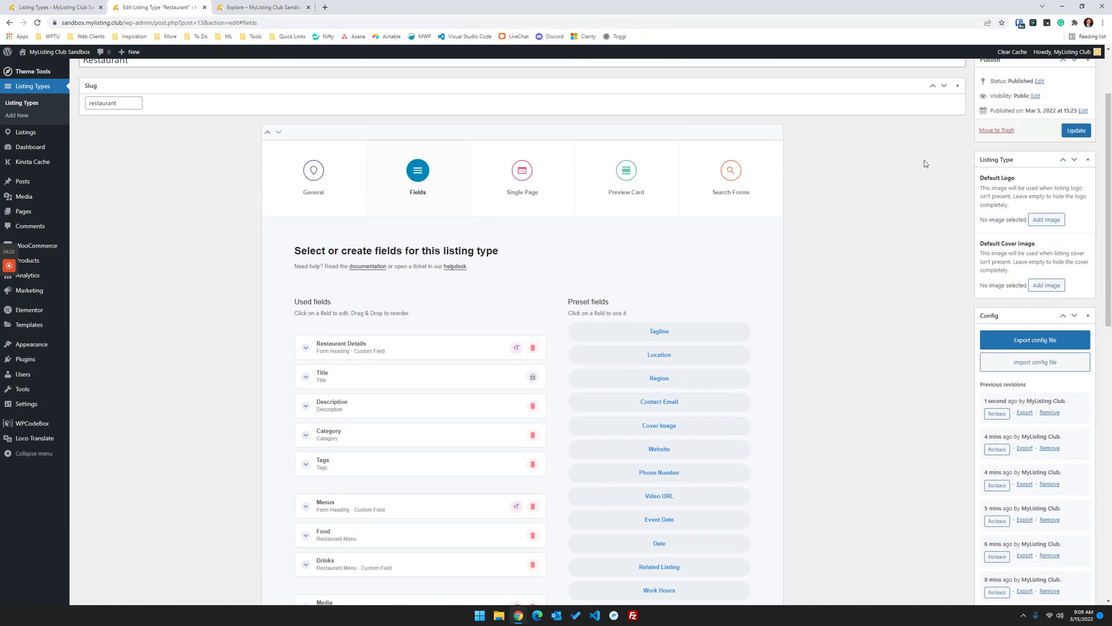
click(1072, 233)
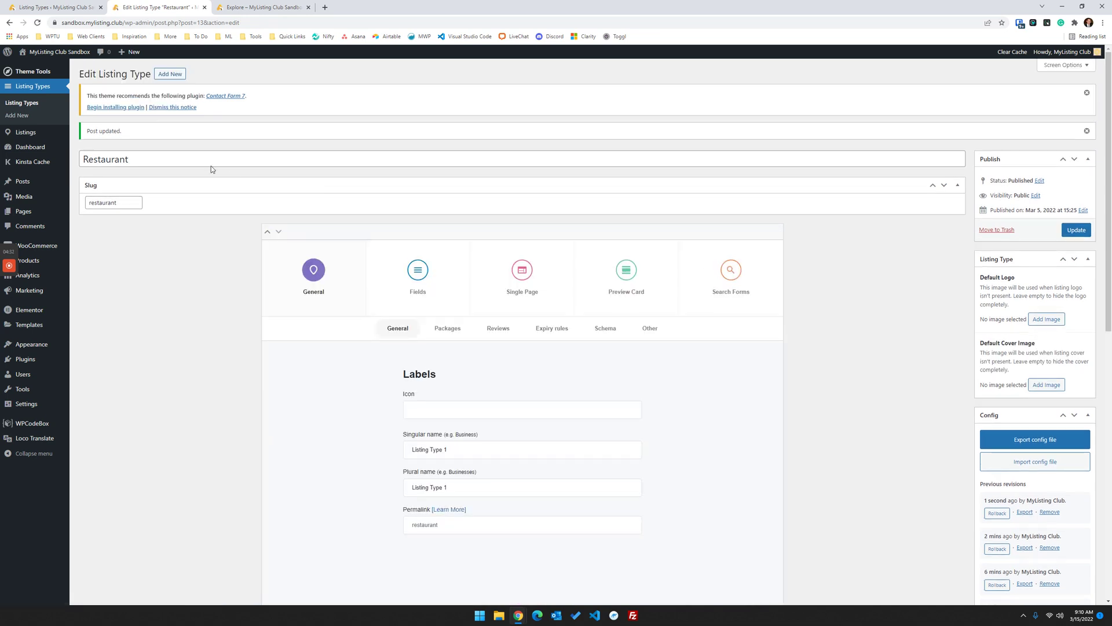
- Open the Listings > Taxonomies page in a new tab
mouse_move(35, 135)
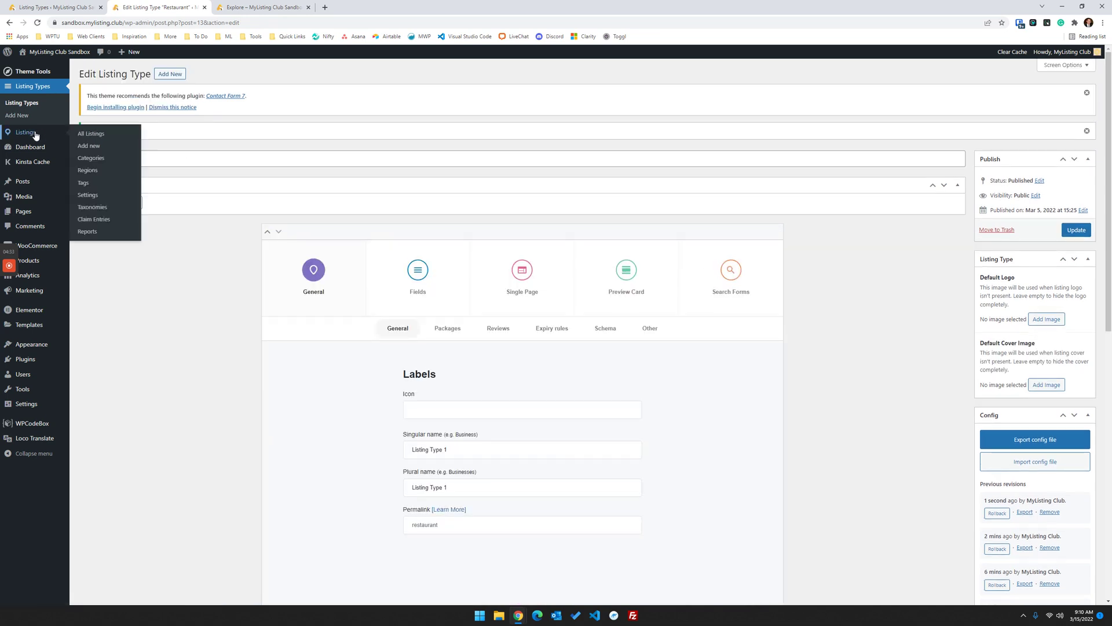
right_click(104, 208)
click(142, 216)
click(246, 6)
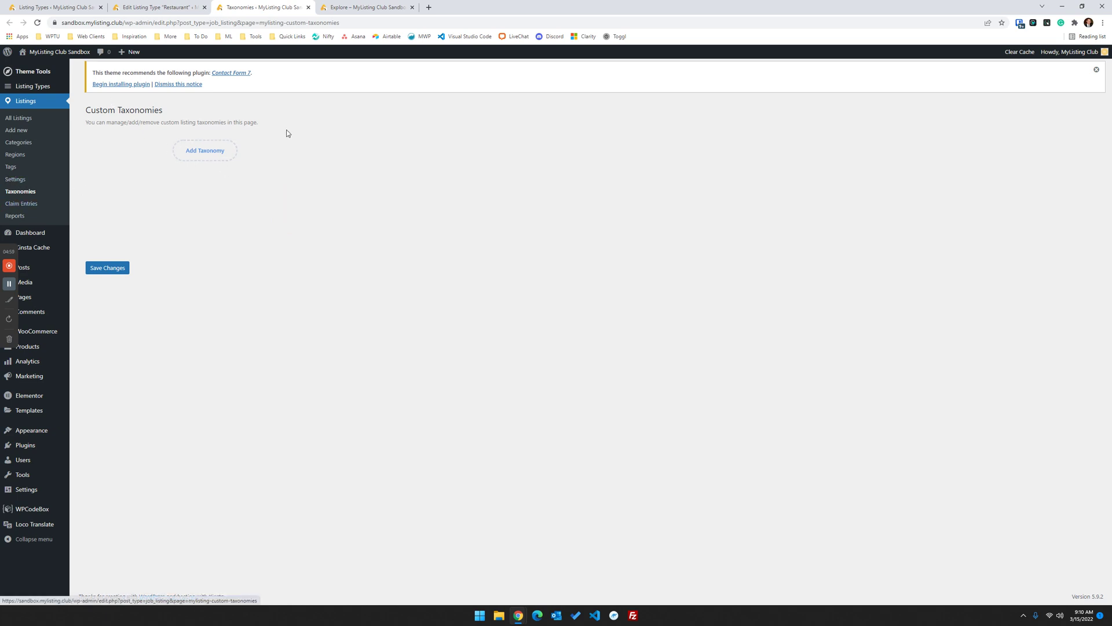
- Add a custom taxonomy labelled New Tags and save the changes
click(188, 153)
click(167, 155)
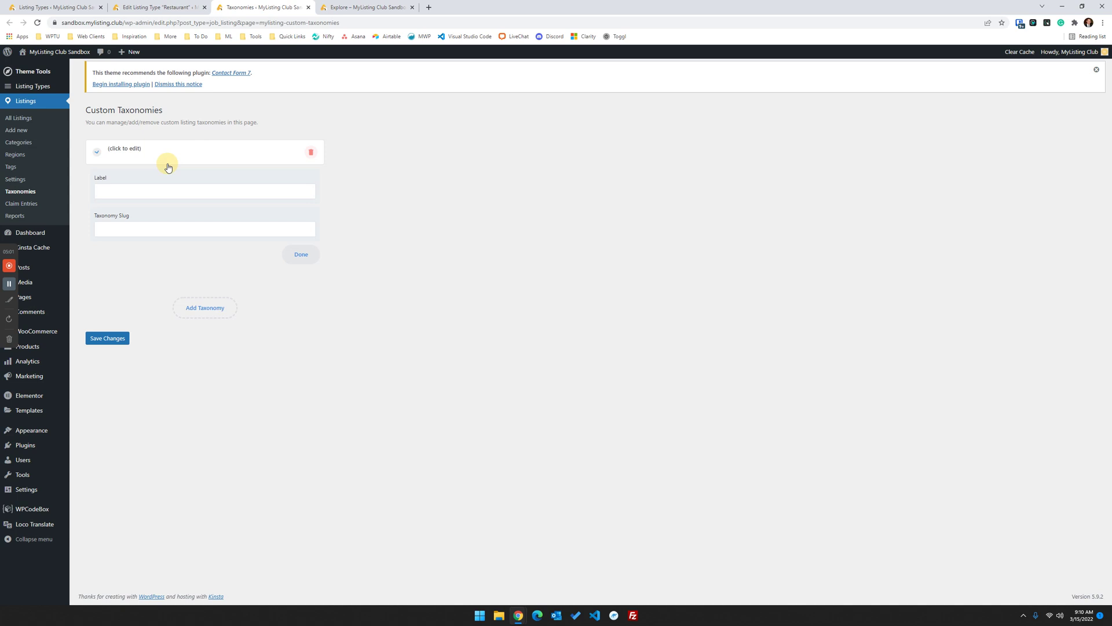
click(175, 192)
text(New Tags)
click(113, 339)
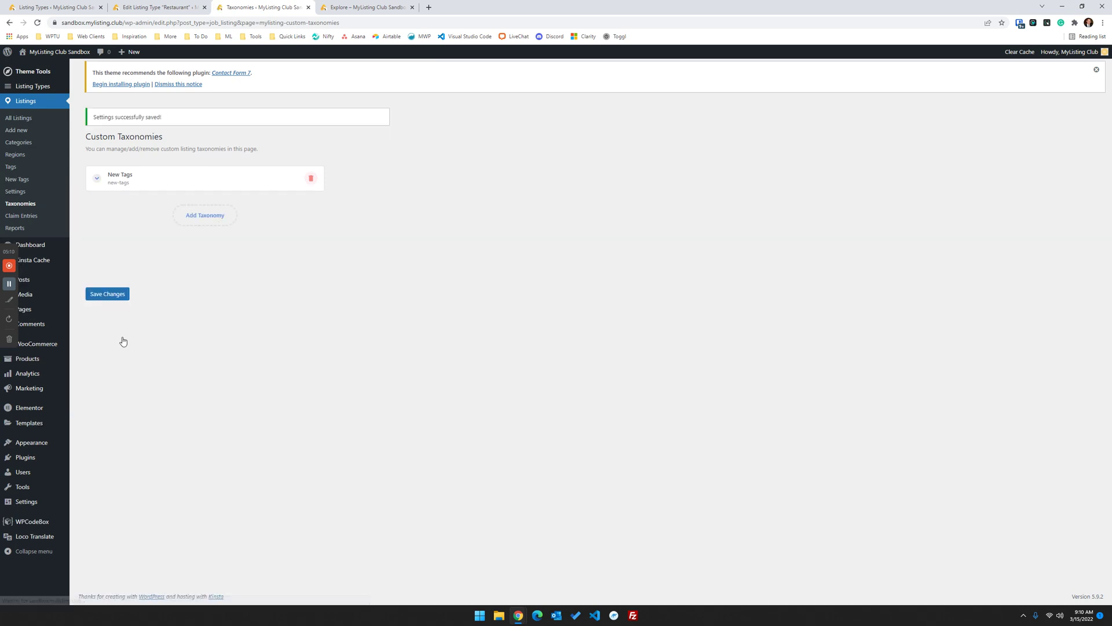
- Reload the Restaurant editor's Fields settings and locate New Tags among the preset fields
click(153, 7)
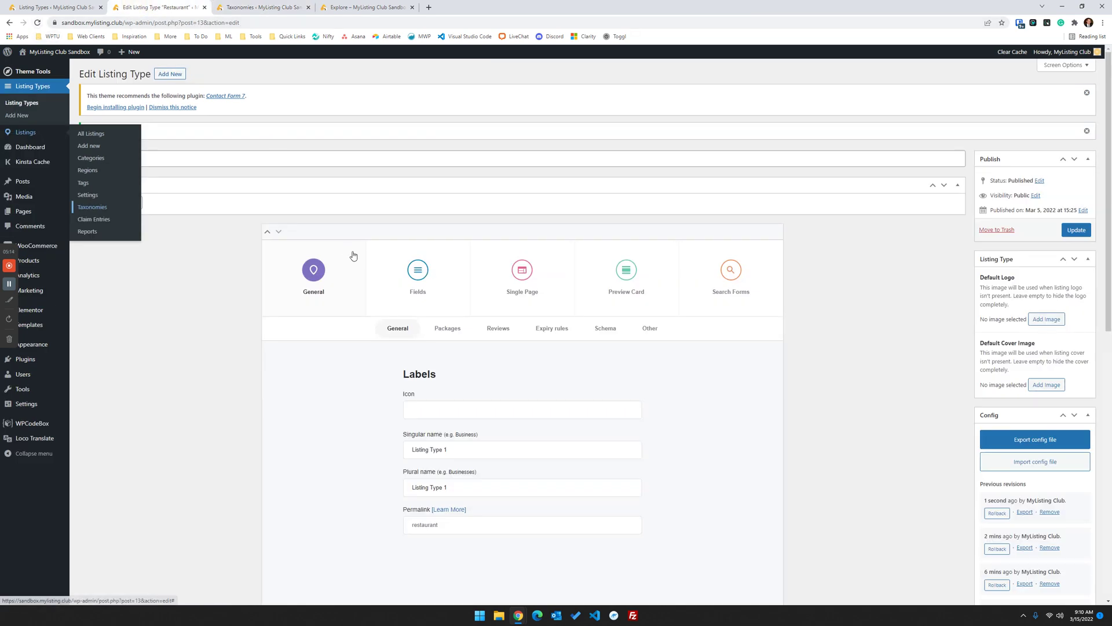
click(419, 270)
scroll(463, 316, down, 3)
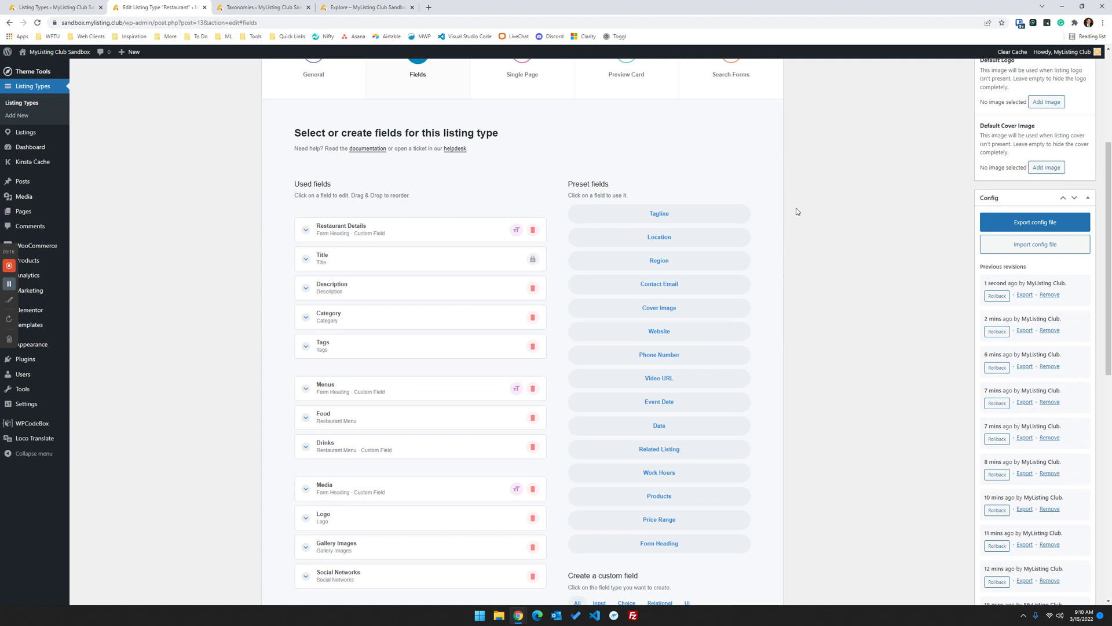
scroll(795, 209, up, 3)
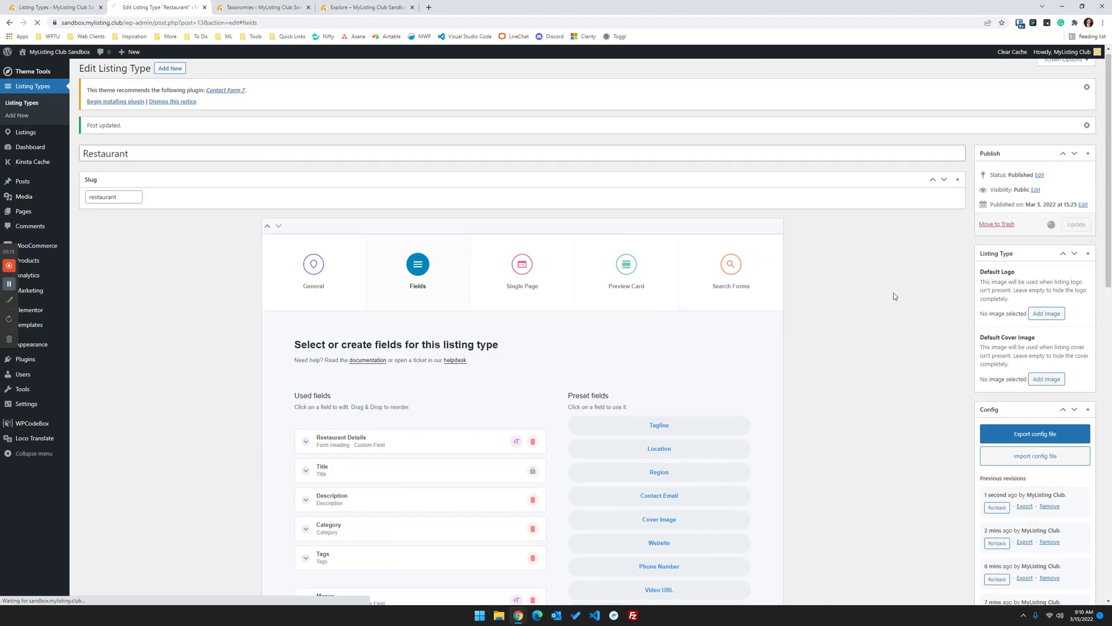
scroll(893, 293, down, 3)
scroll(893, 293, up, 1)
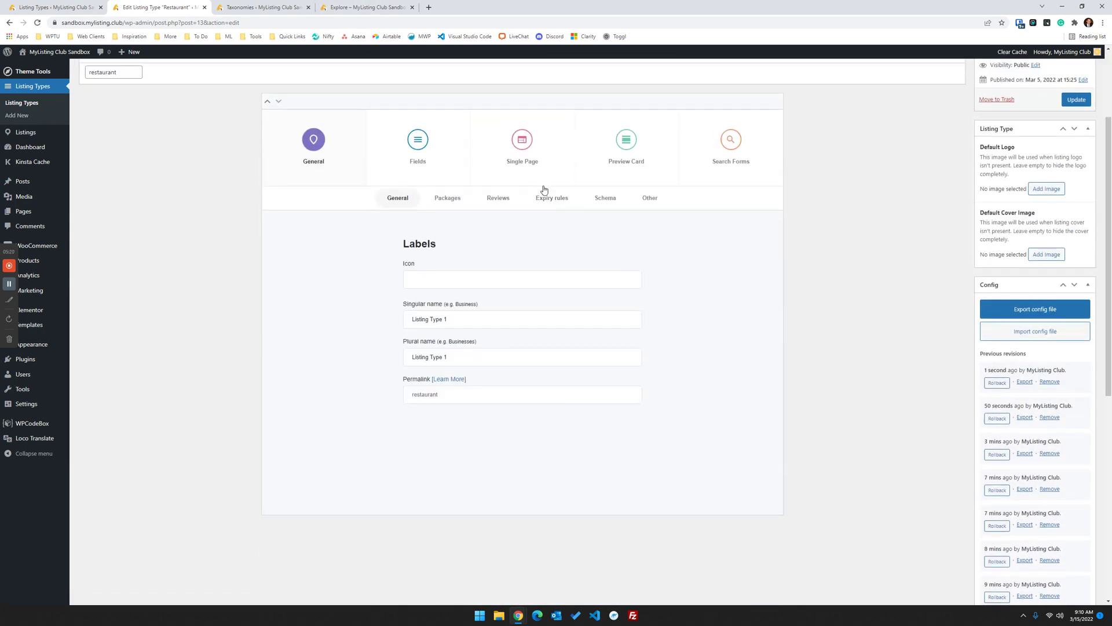
click(425, 147)
scroll(572, 203, down, 5)
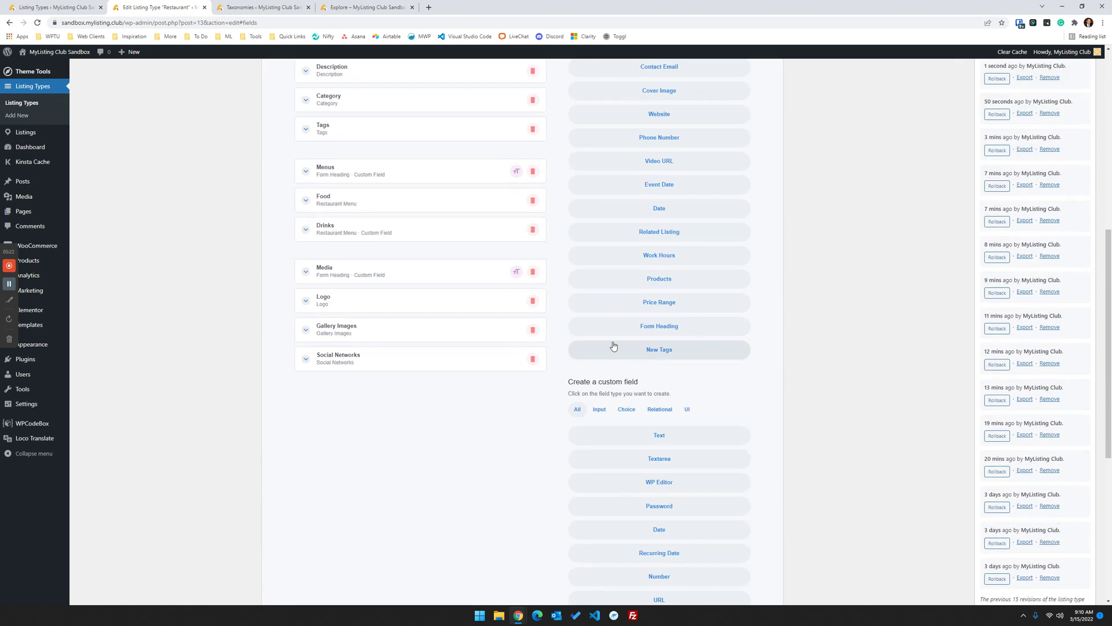
scroll(695, 325, up, 3)
drag(610, 153, 563, 141)
scroll(702, 306, down, 4)
click(788, 293)
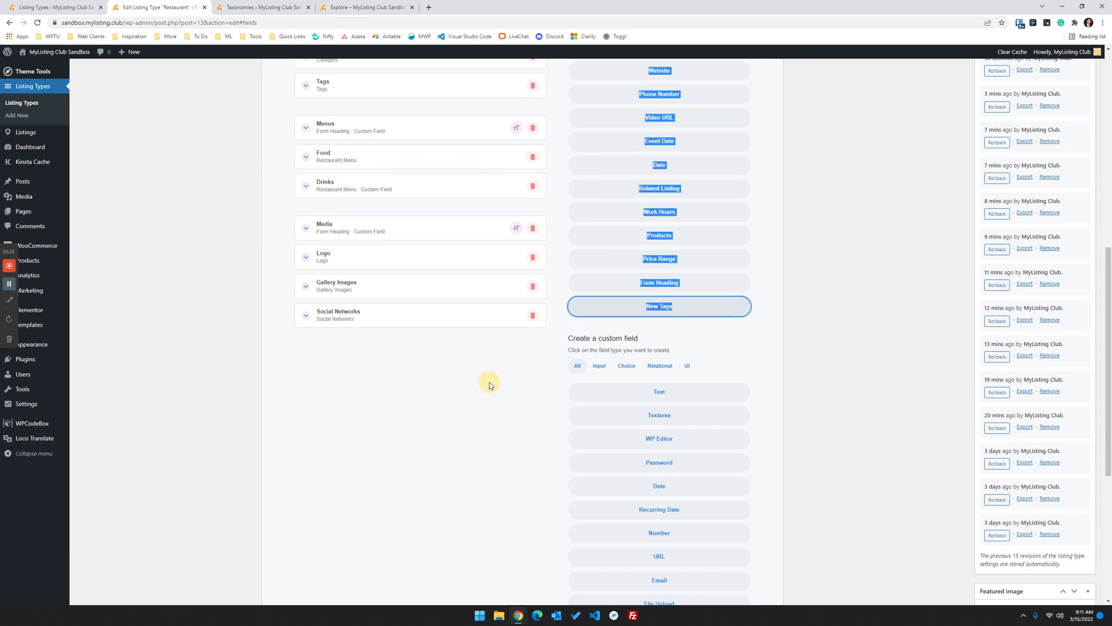
- Add the New Tags preset field and set its template to Term Checklist
click(640, 308)
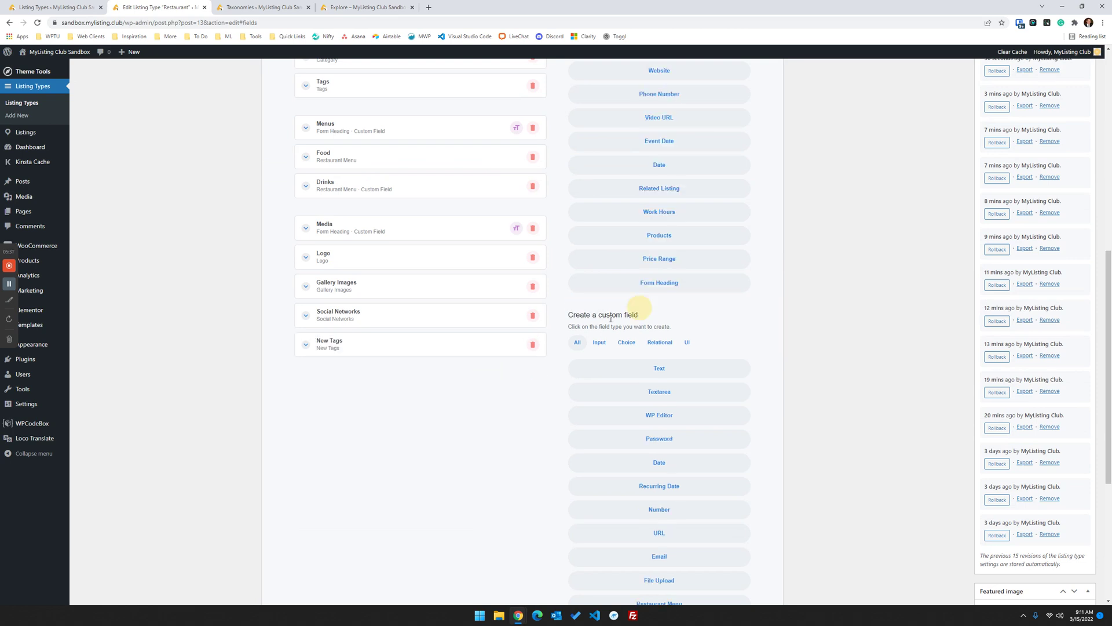
click(398, 353)
double_click(363, 384)
key(ctrl+a)
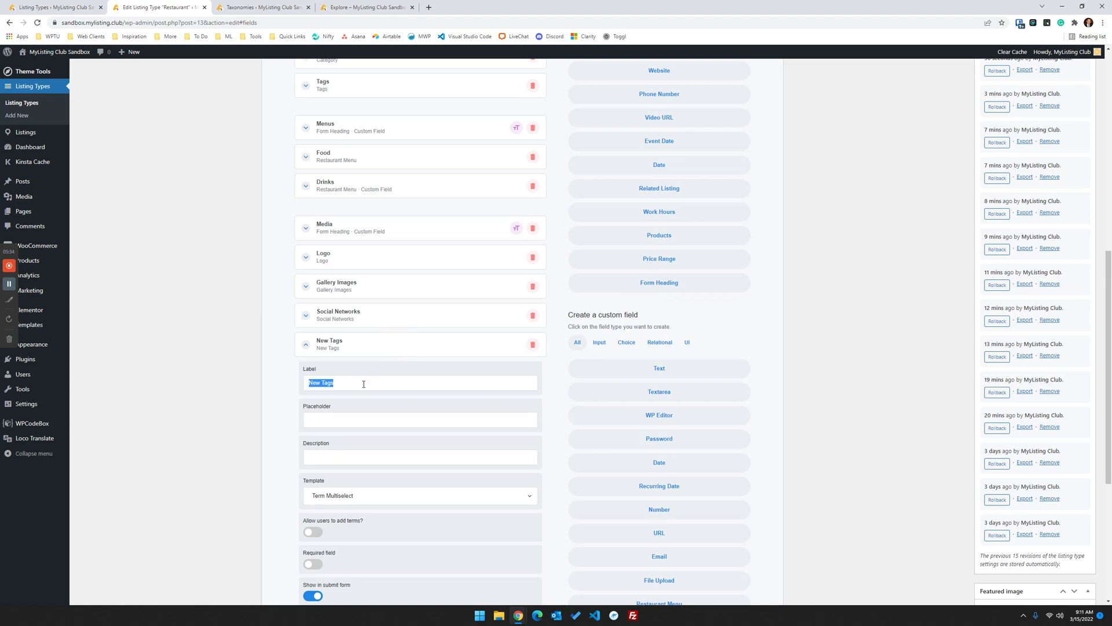
scroll(425, 414, down, 2)
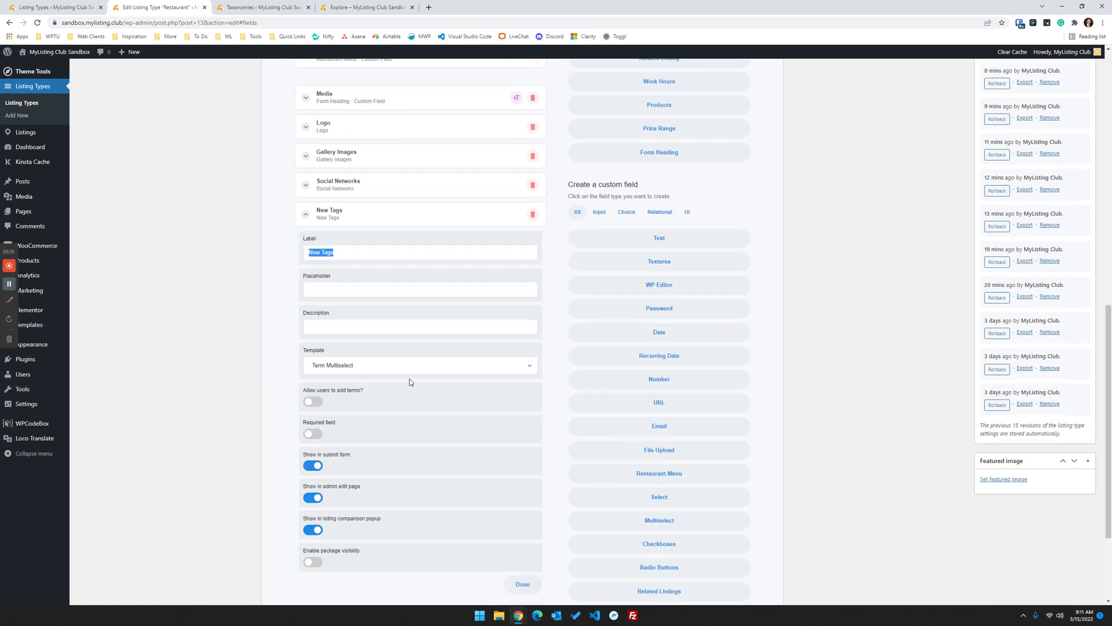
click(393, 370)
click(378, 399)
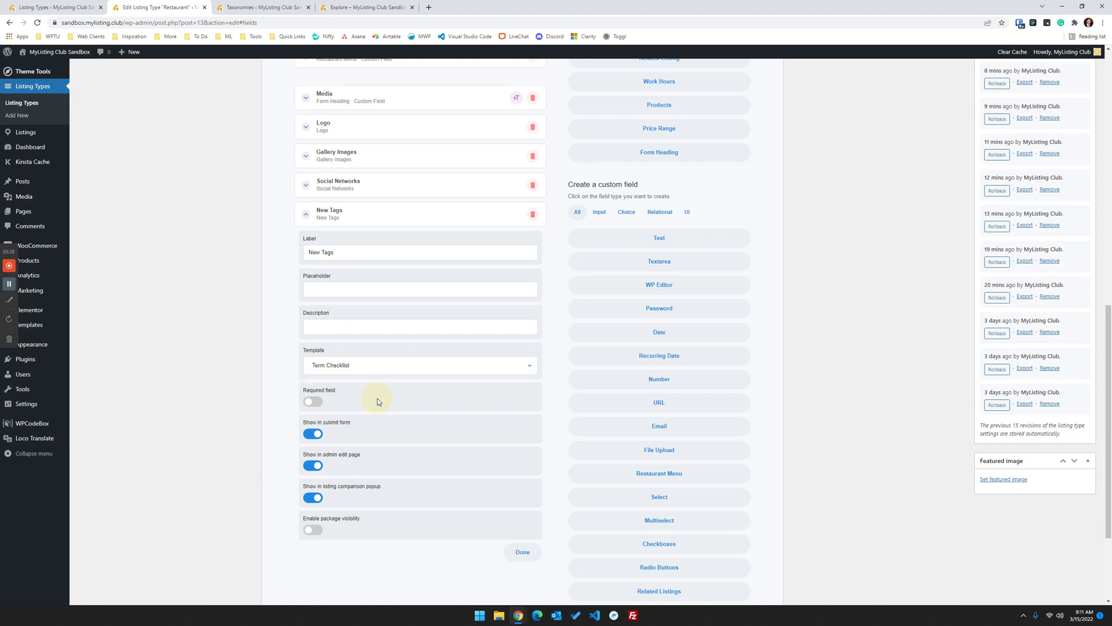
scroll(400, 431, up, 3)
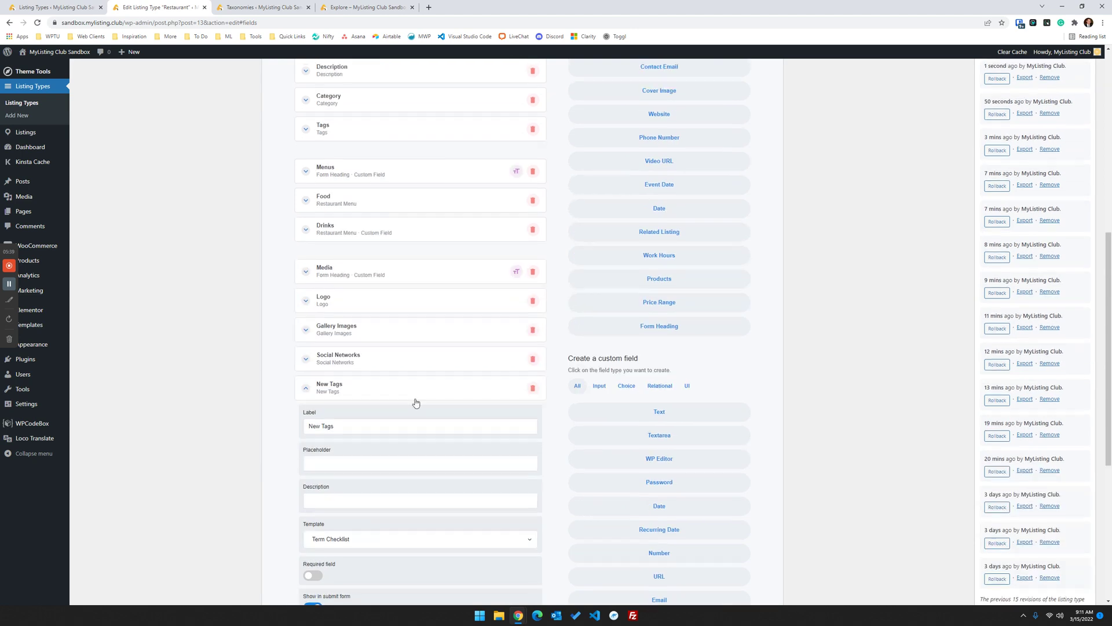
click(375, 398)
click(379, 398)
click(380, 399)
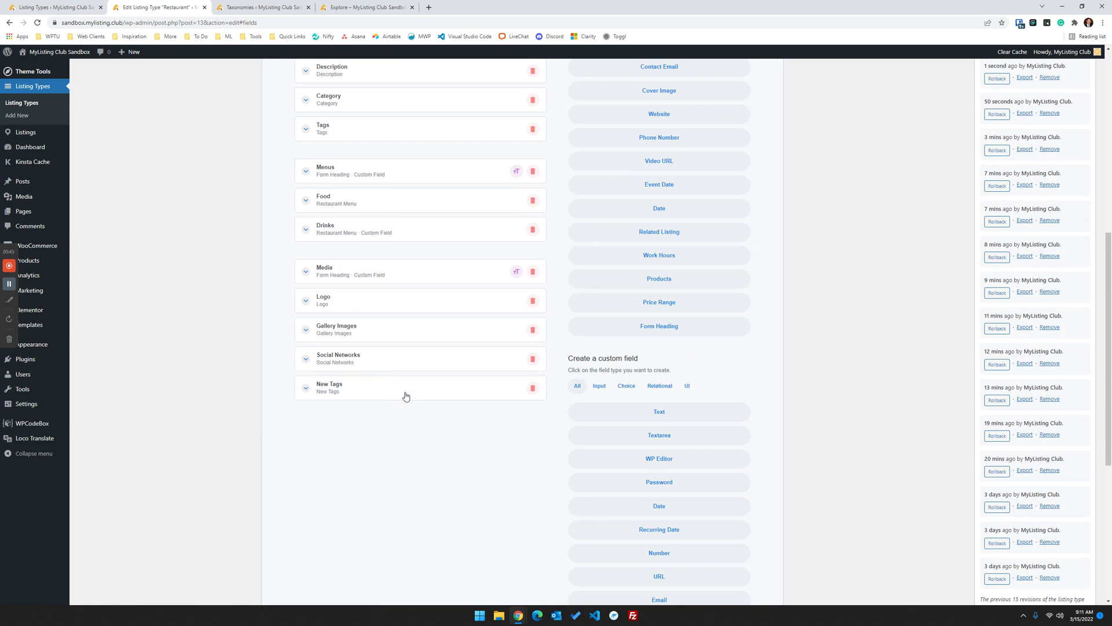
scroll(407, 397, up, 2)
click(397, 479)
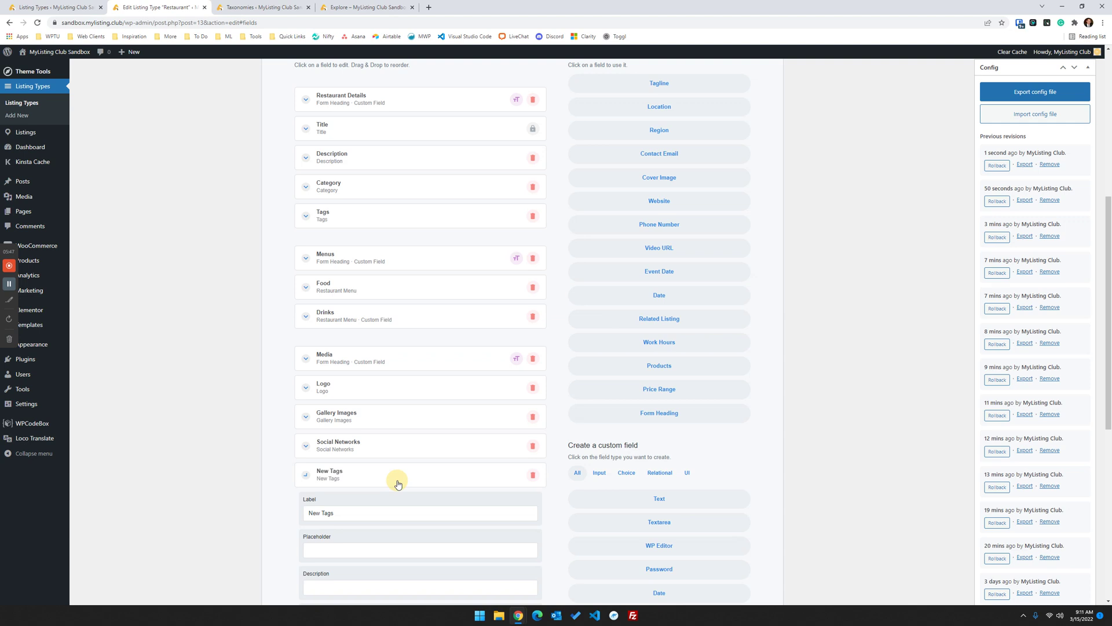
click(398, 480)
scroll(539, 514, down, 5)
scroll(687, 424, down, 2)
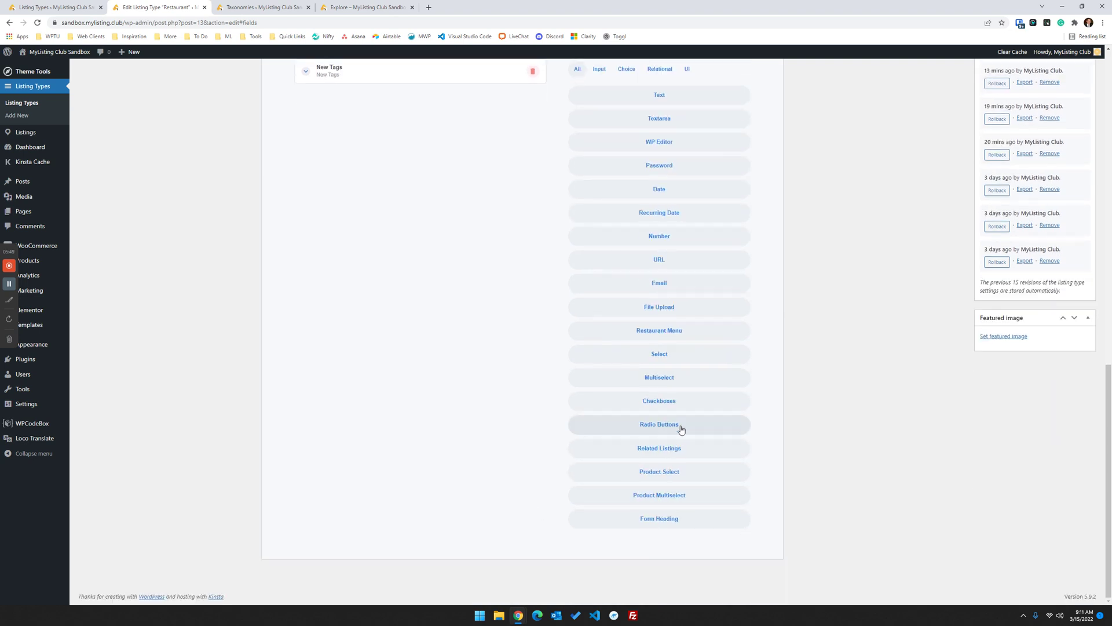
- Add a Checkboxes custom field, then delete it again
click(675, 403)
scroll(509, 281, up, 5)
click(398, 414)
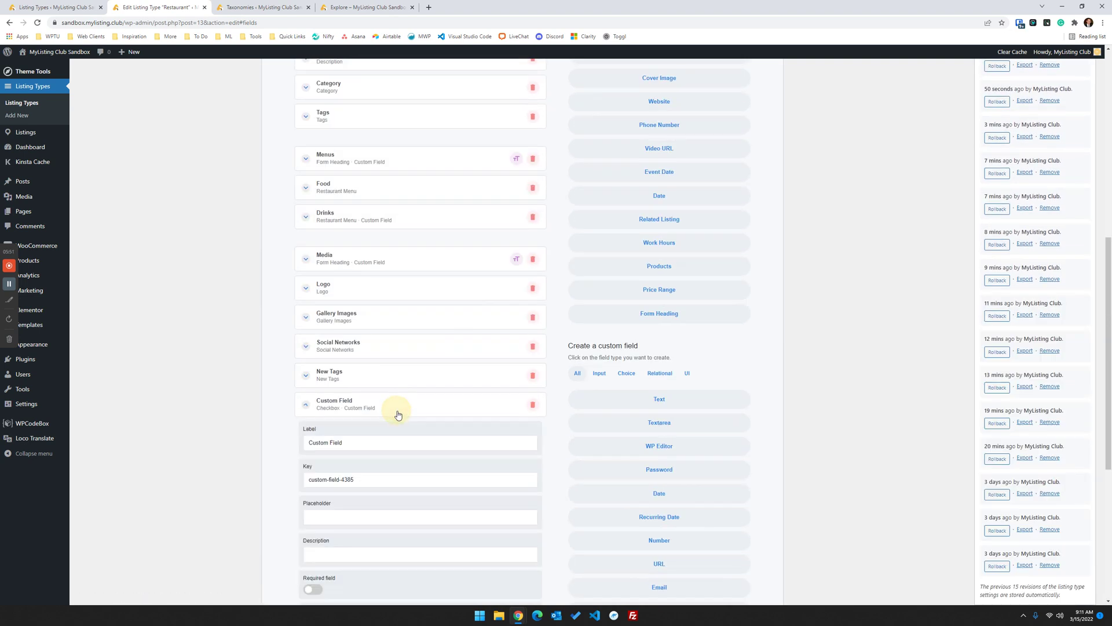
scroll(398, 415, down, 4)
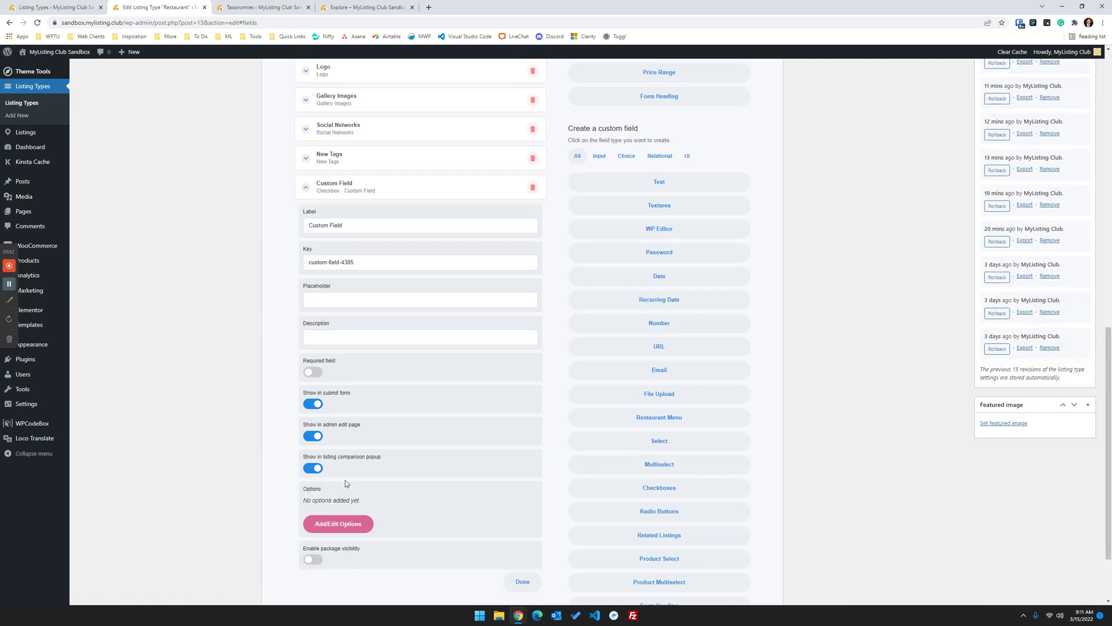
click(530, 187)
click(599, 72)
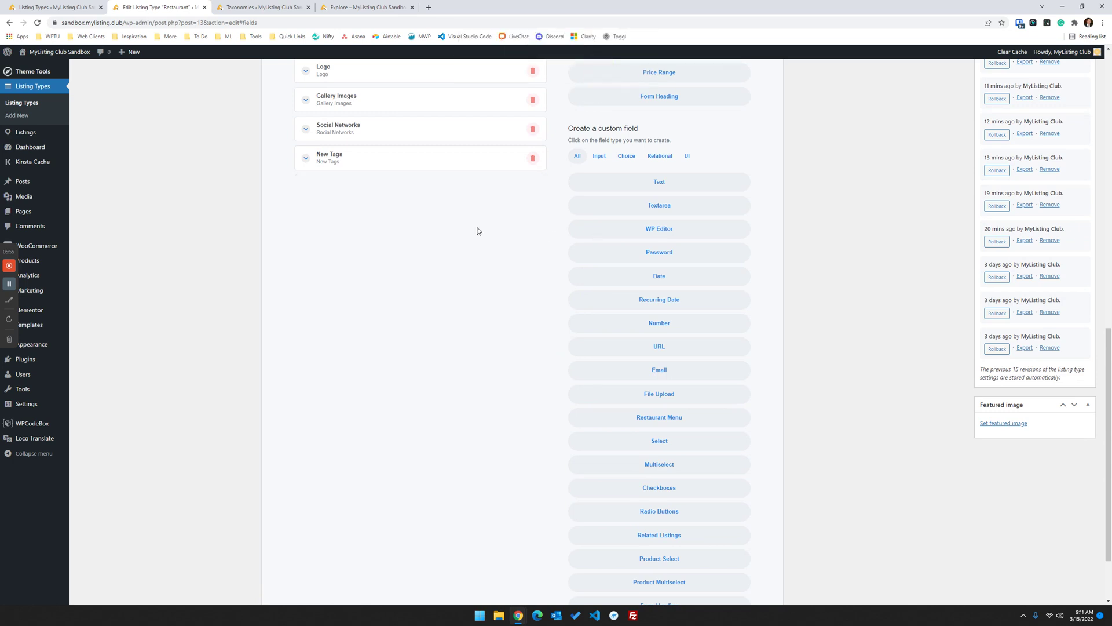
scroll(482, 278, up, 4)
scroll(405, 359, up, 4)
scroll(411, 356, up, 3)
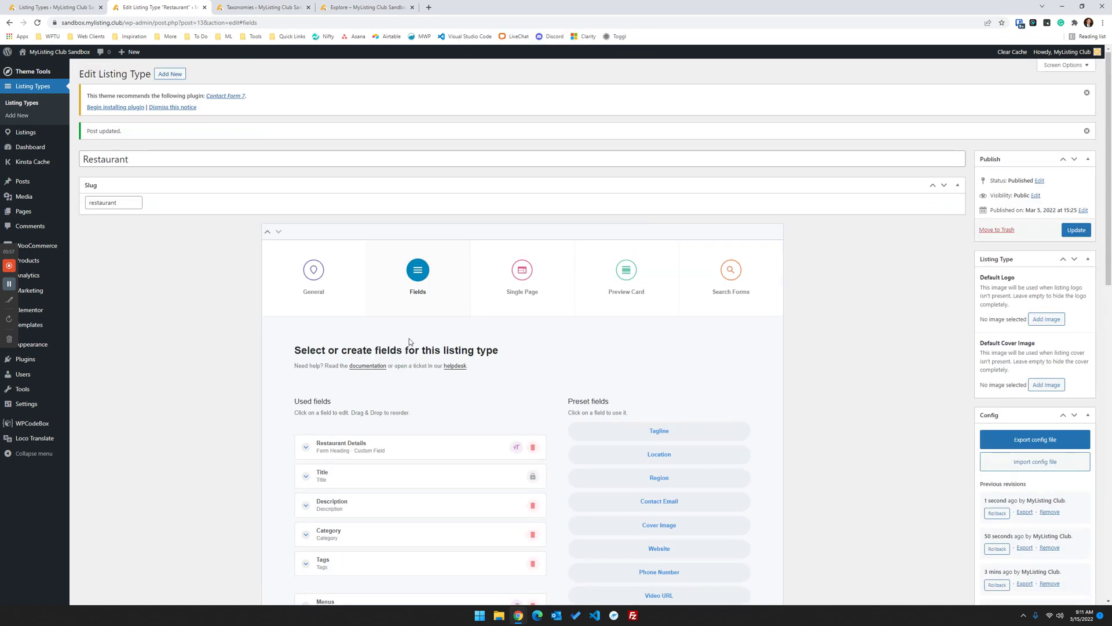
- Open the Restaurant single page's content settings and expand the Profile tab
click(533, 293)
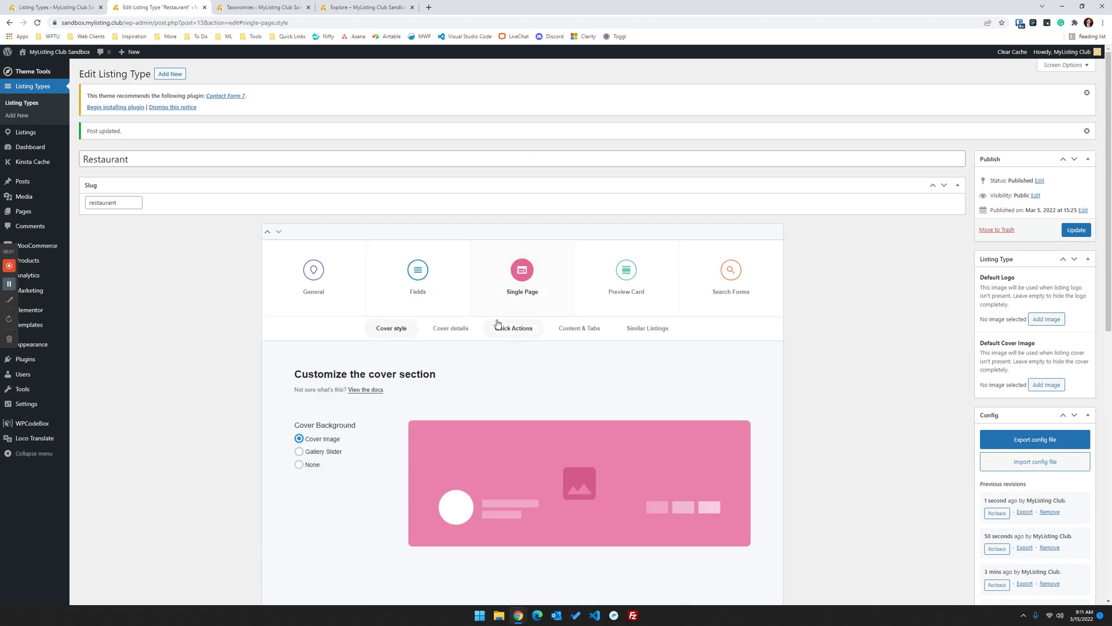
click(598, 330)
scroll(584, 330, down, 2)
click(395, 333)
scroll(395, 333, down, 2)
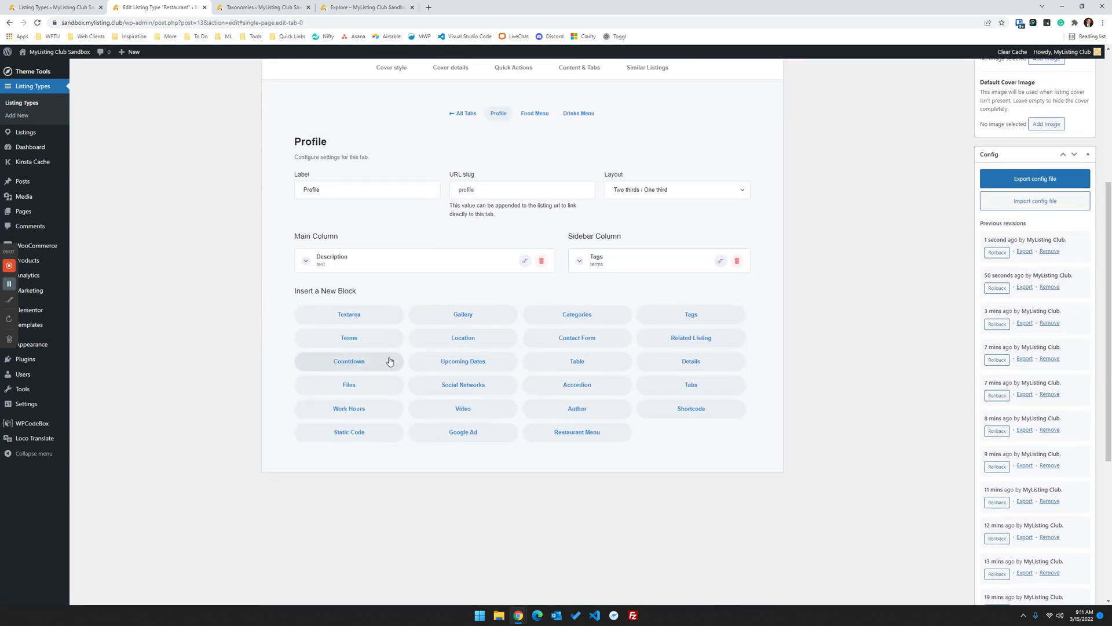
- Add a Terms block to the main column showing the New Tags taxonomy, labelled 'New Tags'
click(360, 341)
click(362, 291)
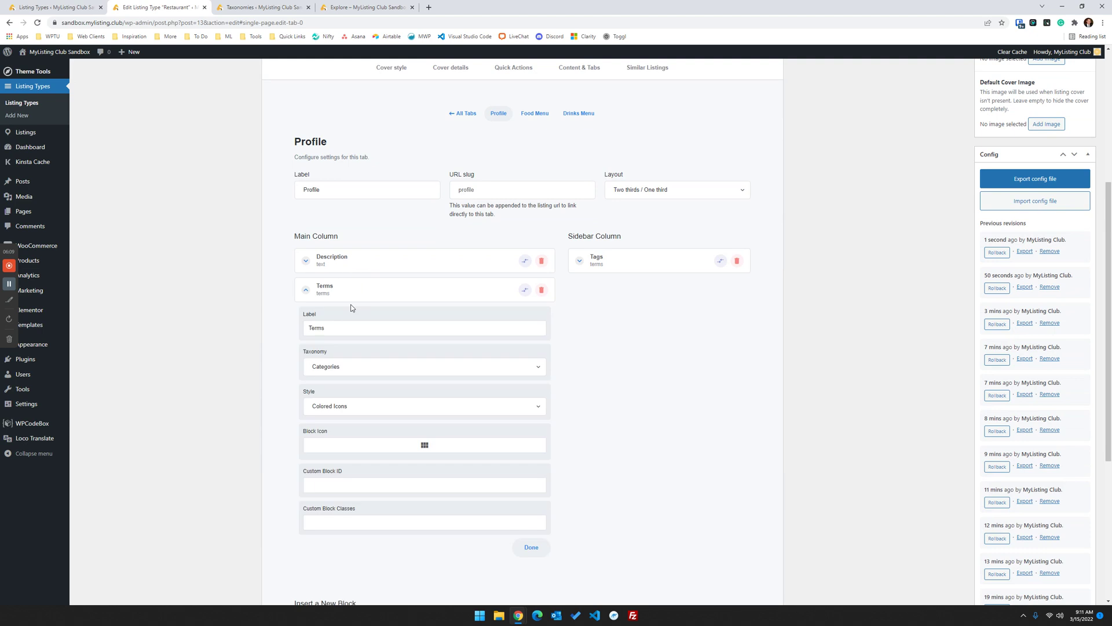
click(362, 367)
click(324, 401)
drag(347, 328, 276, 317)
text(New Tags)
click(332, 294)
scroll(331, 294, up, 5)
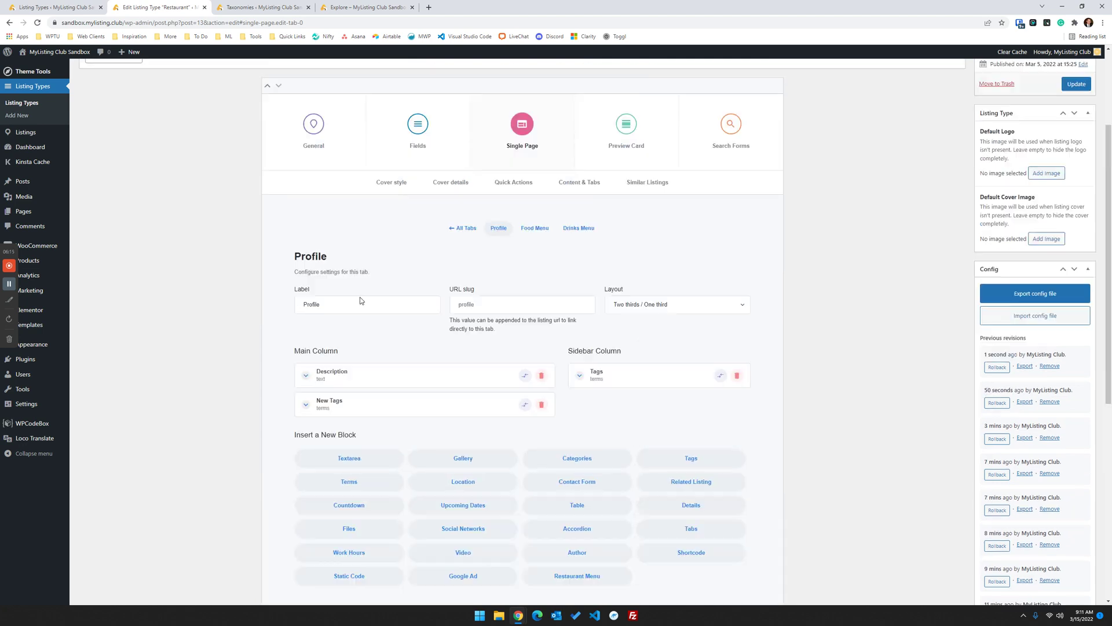
- Add a Checkboxes filter to the advanced search form, placed above Order by
click(729, 298)
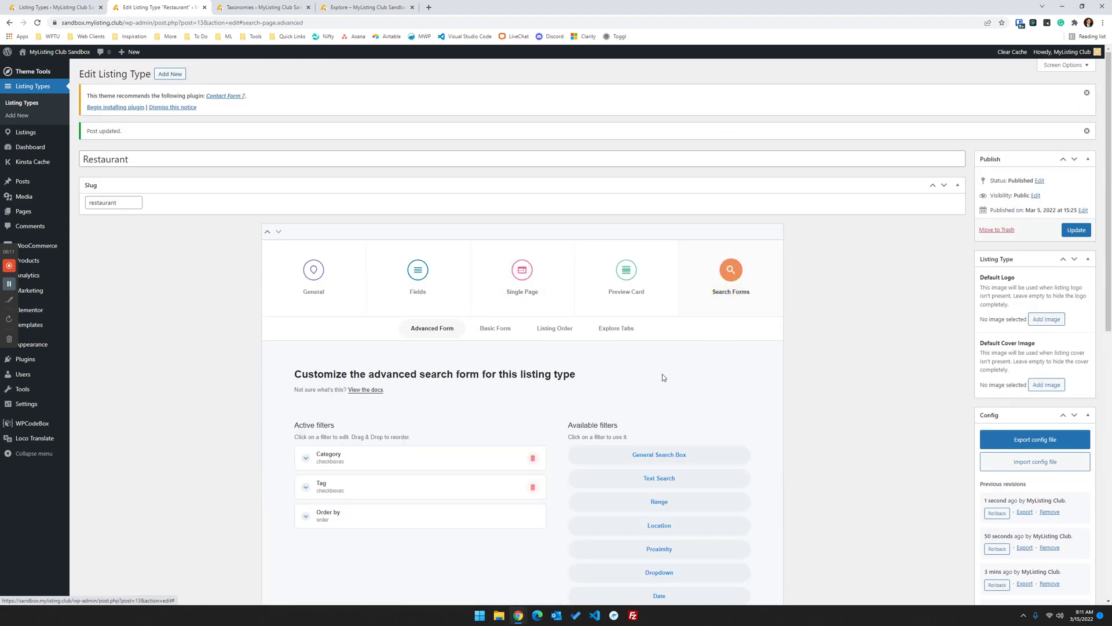
scroll(660, 378, down, 2)
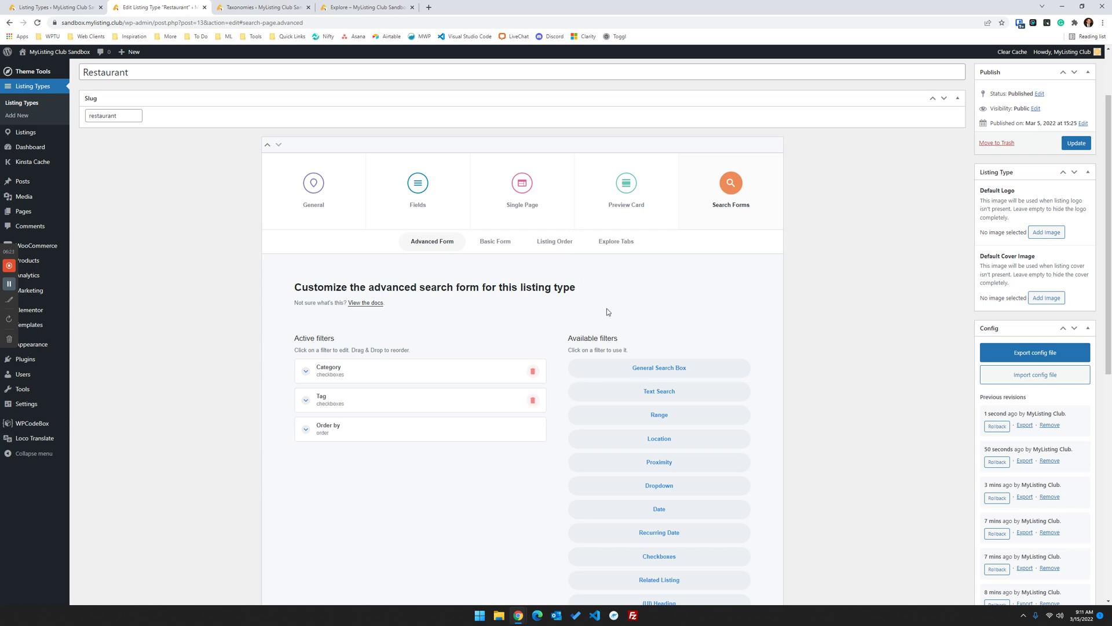
scroll(603, 310, down, 2)
scroll(505, 394, down, 1)
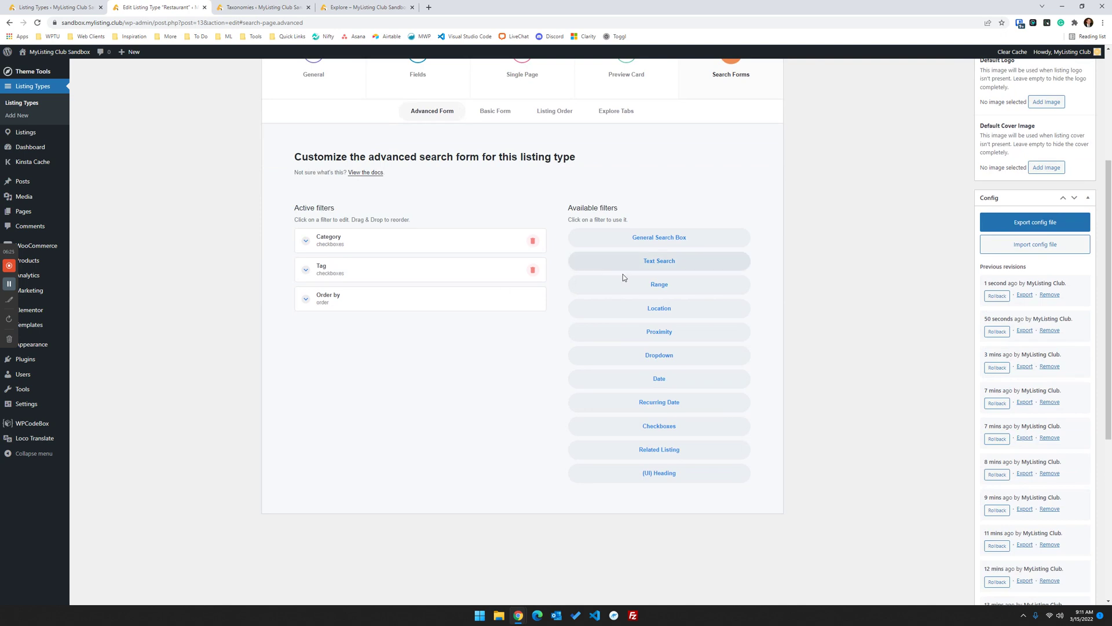
click(669, 427)
drag(415, 331, 400, 298)
- Label the checkbox filter 'New Tags' and make it use the New Tags field
click(342, 300)
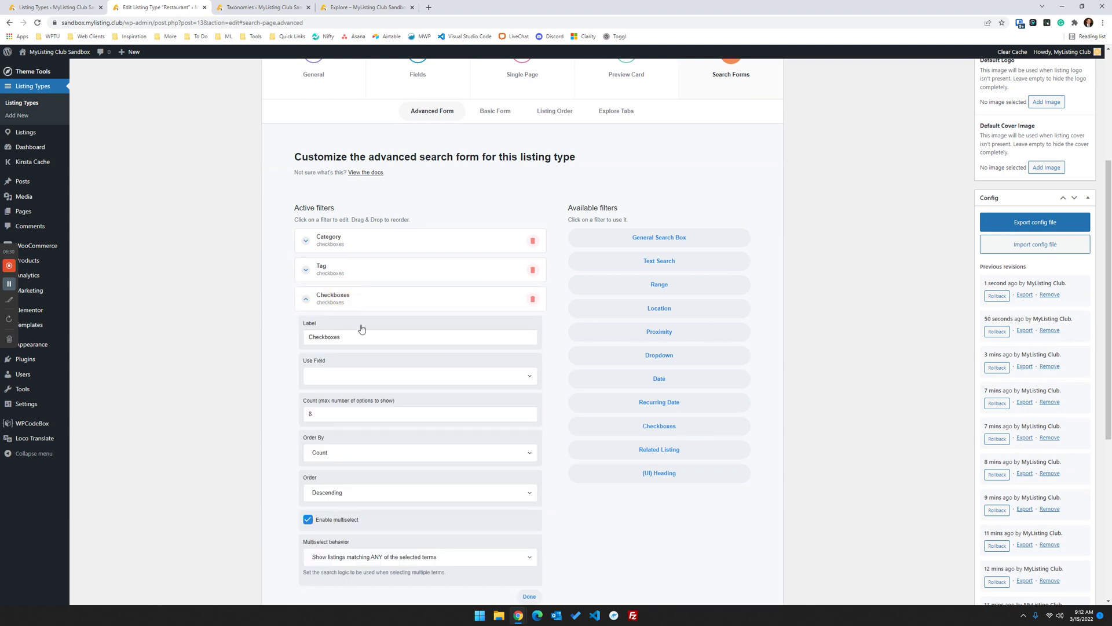
drag(389, 338, 287, 339)
text(New Tags)
click(347, 376)
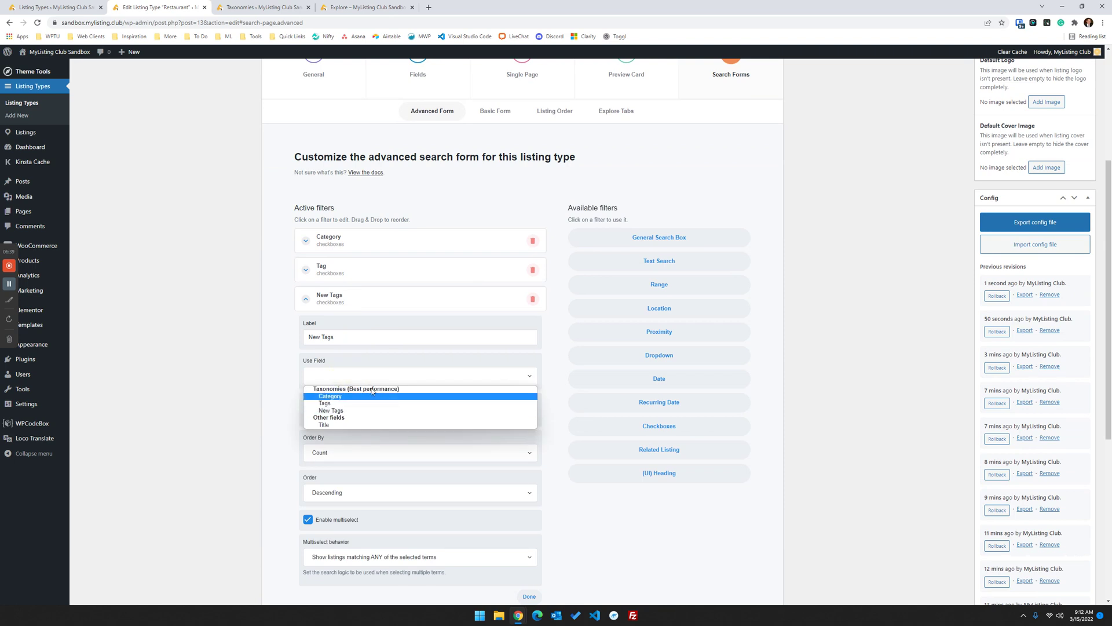
click(357, 415)
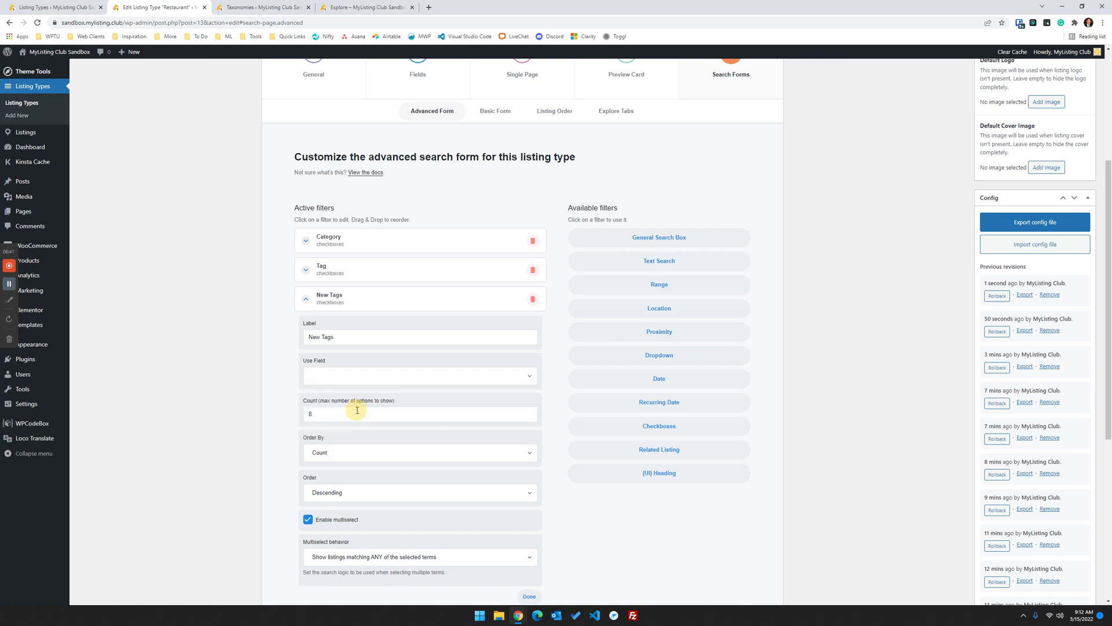
- Clear the term count limit, order terms by Name ascending, and include empty terms
scroll(316, 372, down, 2)
drag(332, 333, 248, 322)
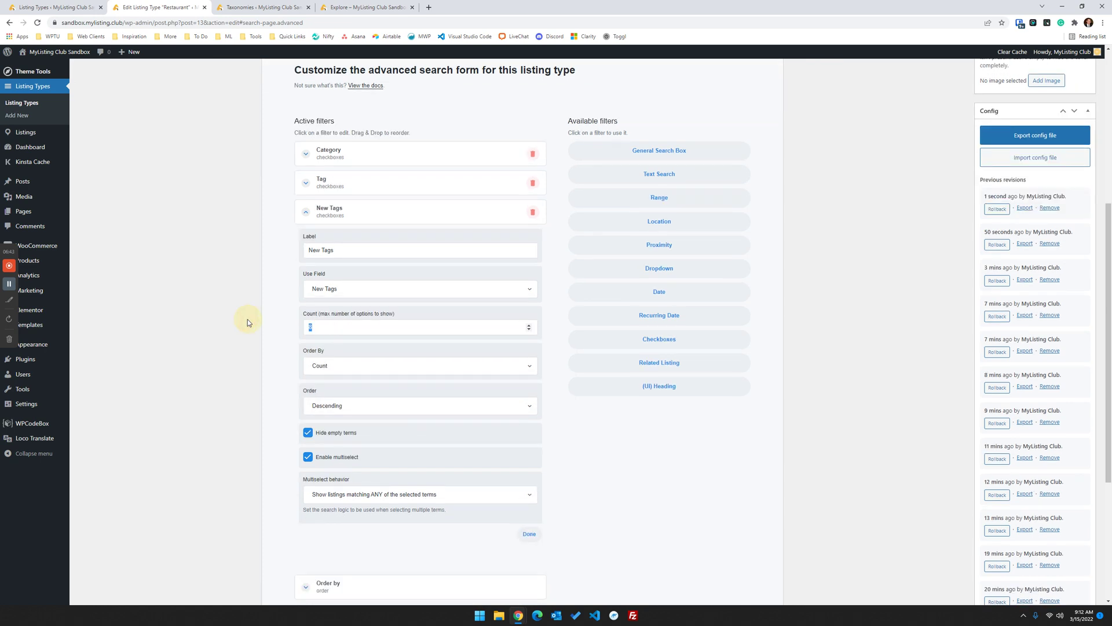
key(BackSpace)
click(359, 366)
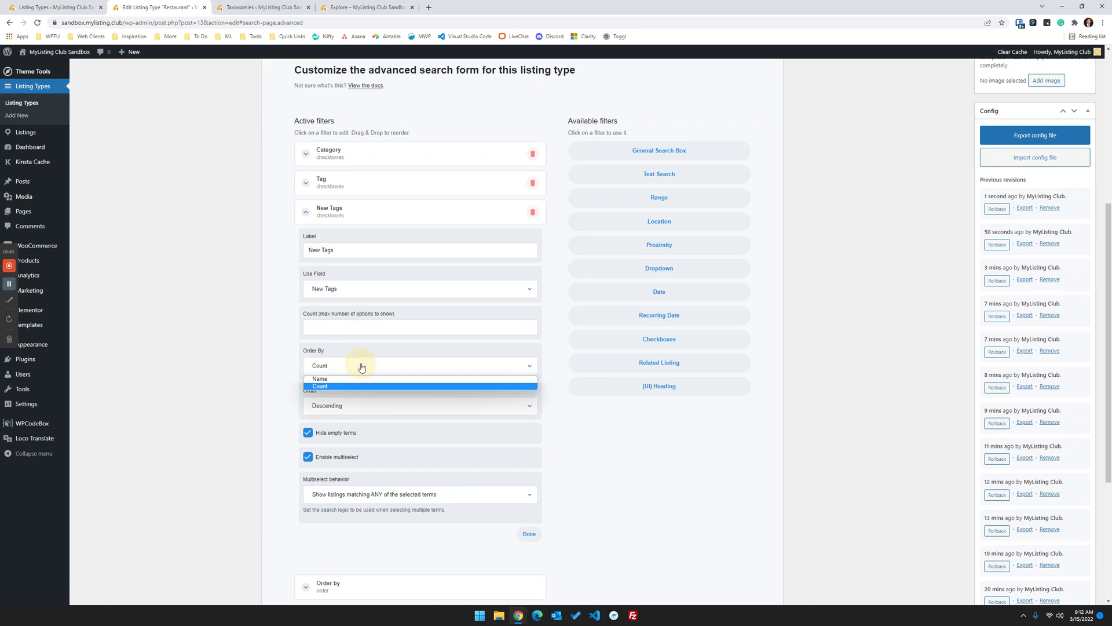
click(337, 380)
click(343, 408)
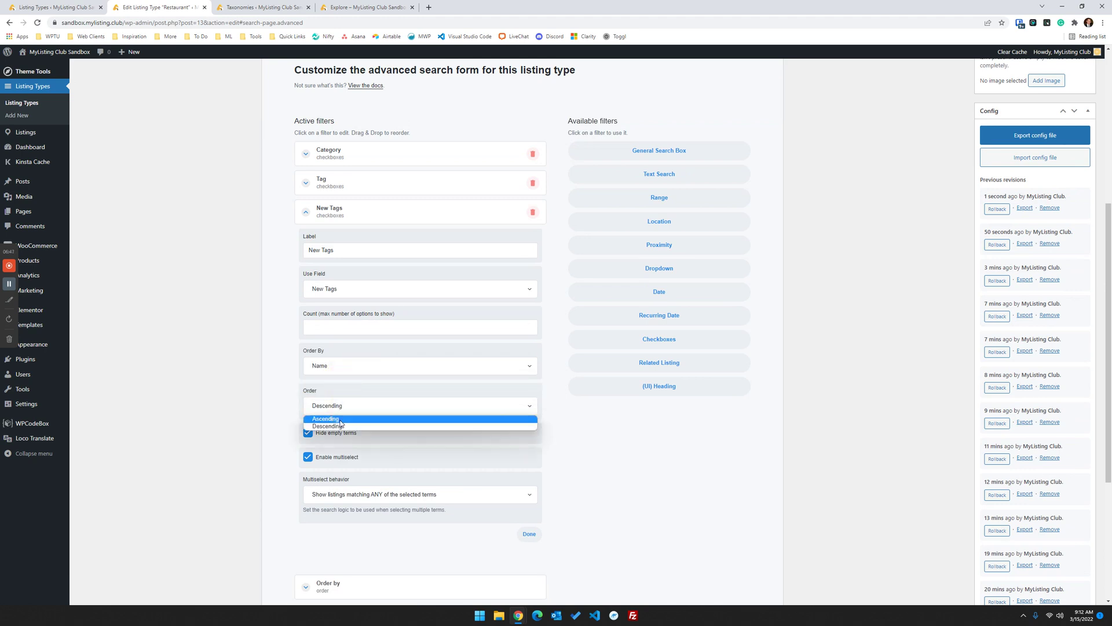
click(340, 419)
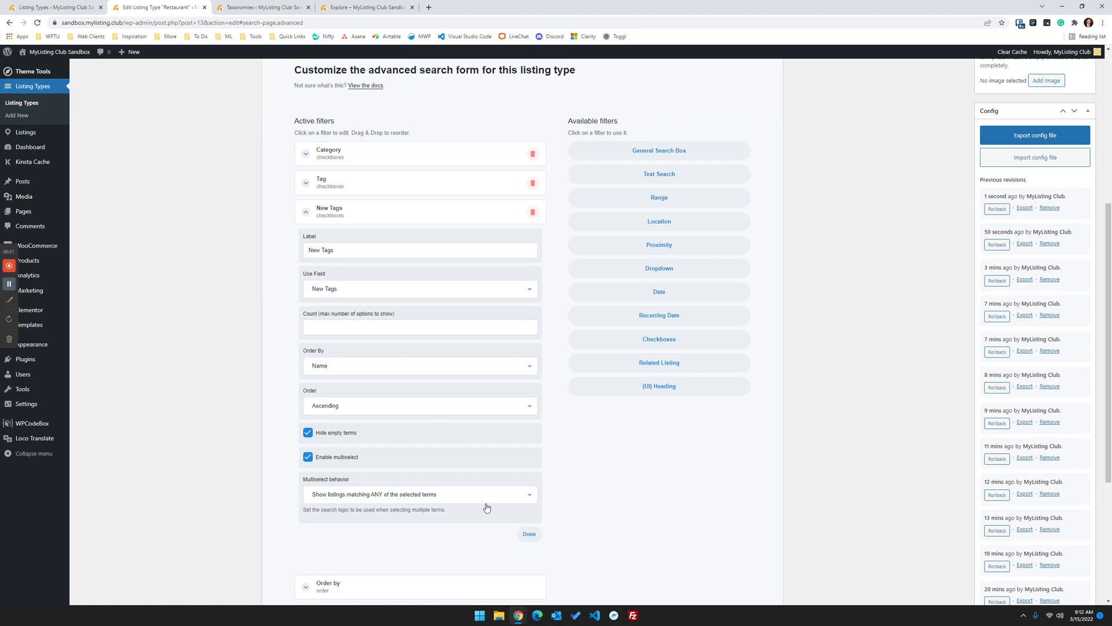
click(308, 432)
scroll(576, 422, up, 4)
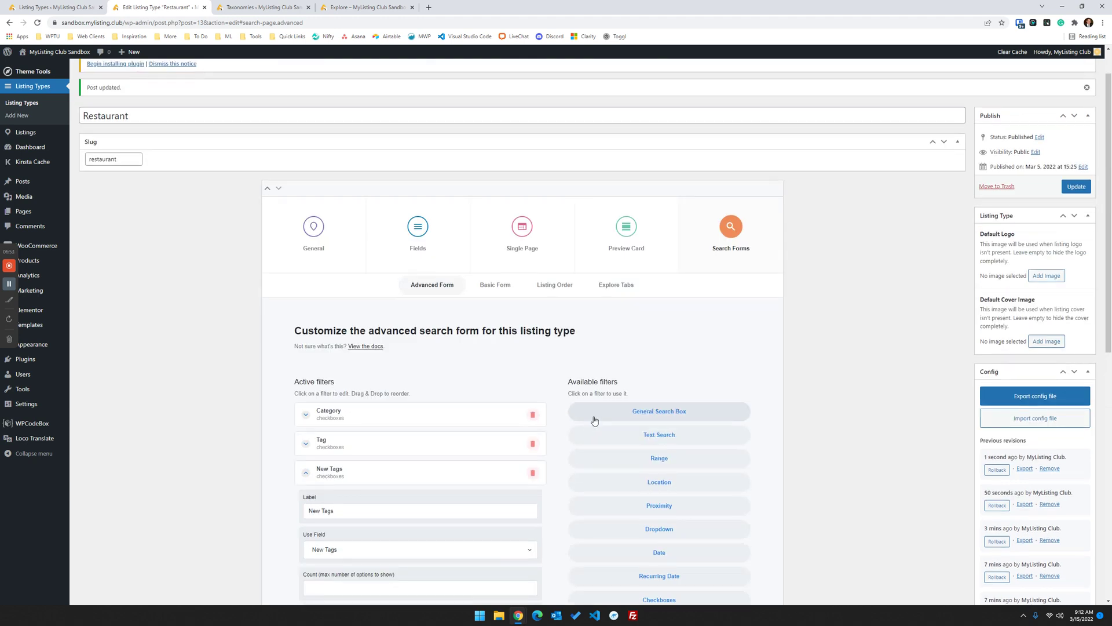
scroll(594, 420, down, 3)
scroll(445, 474, down, 4)
scroll(445, 466, up, 2)
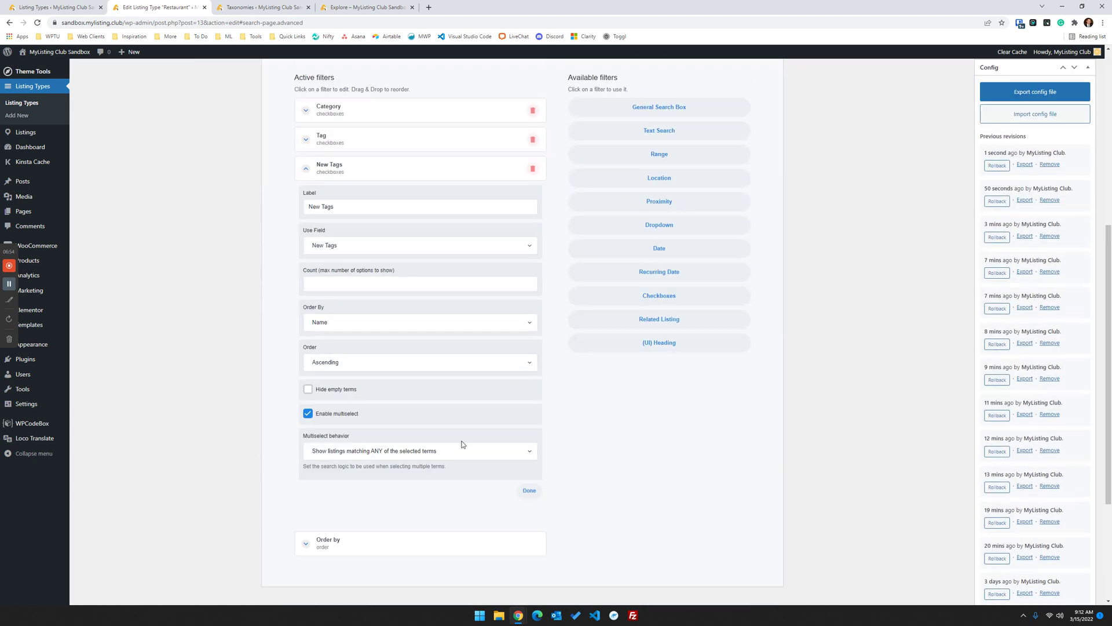
scroll(480, 453, up, 1)
scroll(480, 454, up, 5)
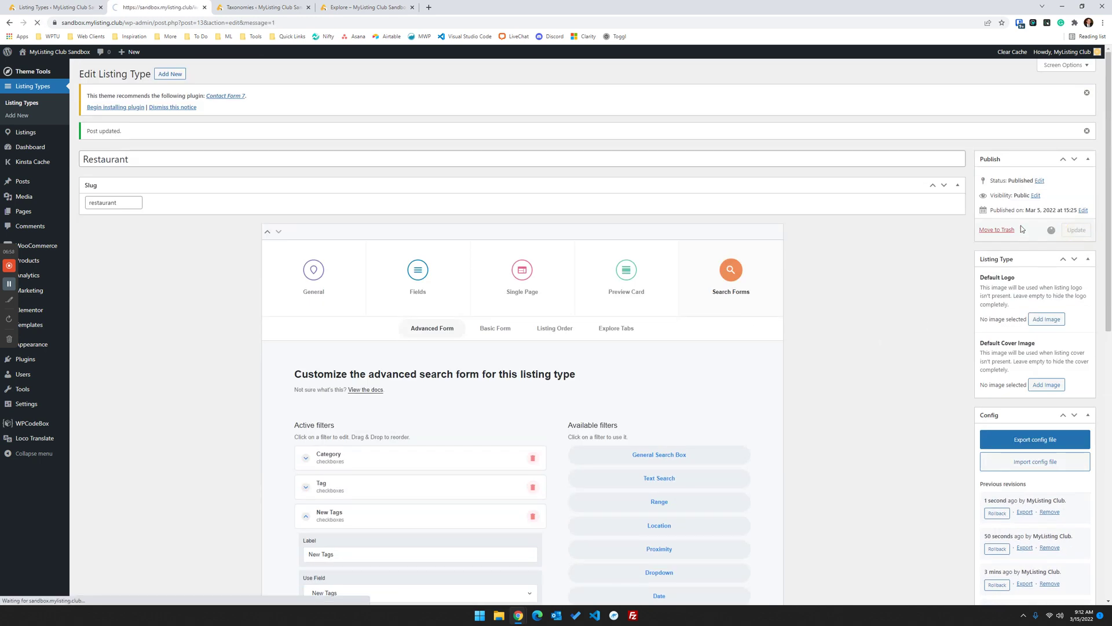
- Reload the front-end Explore page and highlight the new New Tags filter heading
click(364, 4)
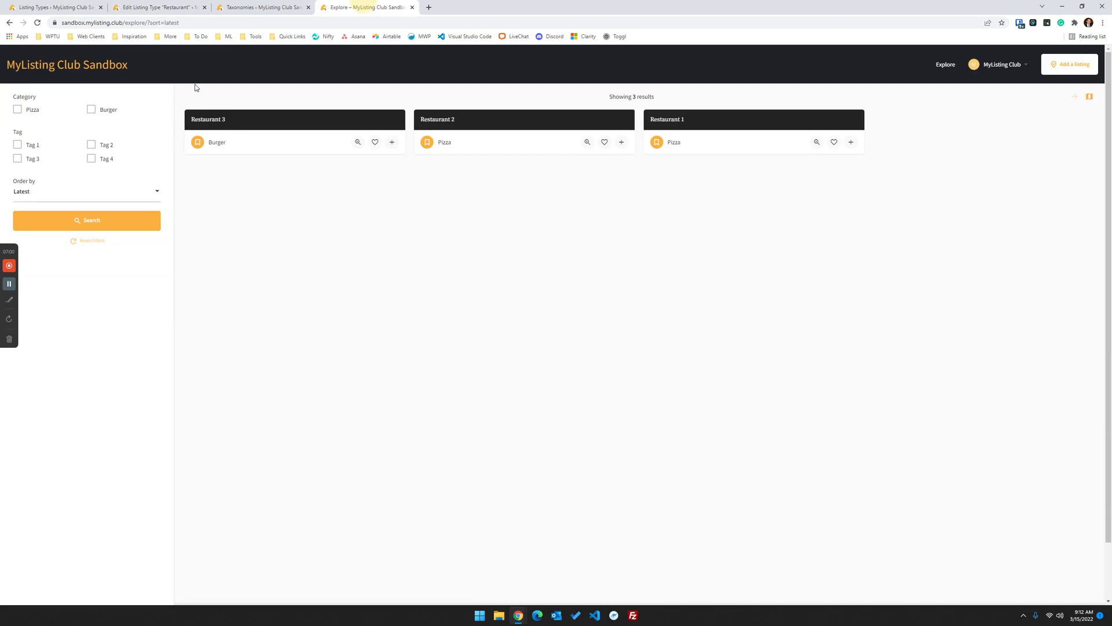
click(38, 22)
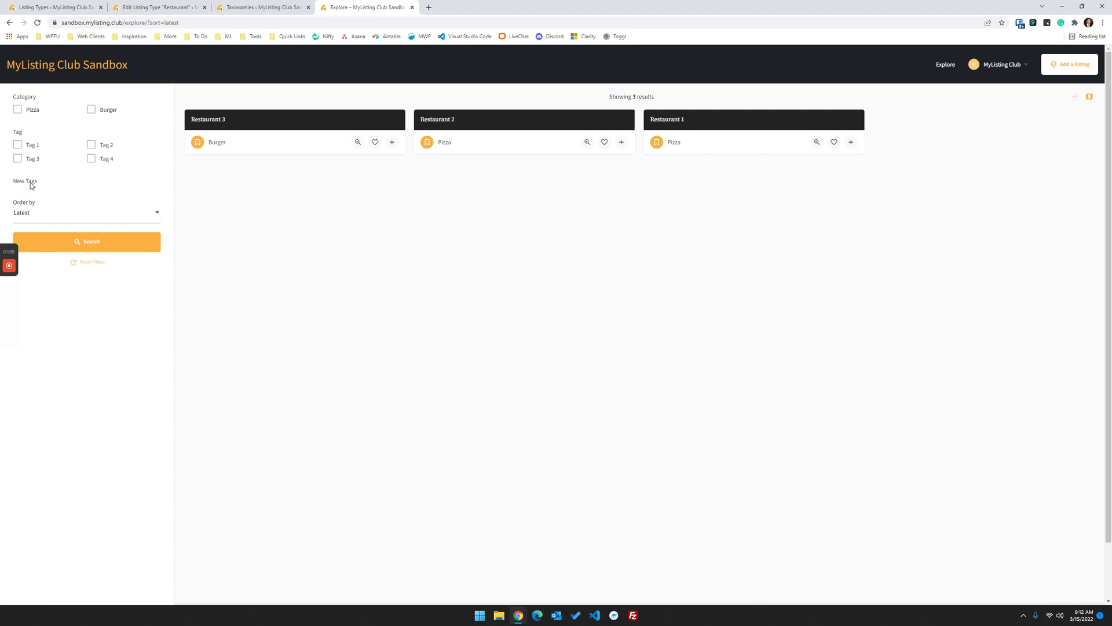
drag(47, 183, 12, 183)
- Return to the WordPress admin, reload it, and go to the Listings > New Tags page
click(316, 306)
click(52, 6)
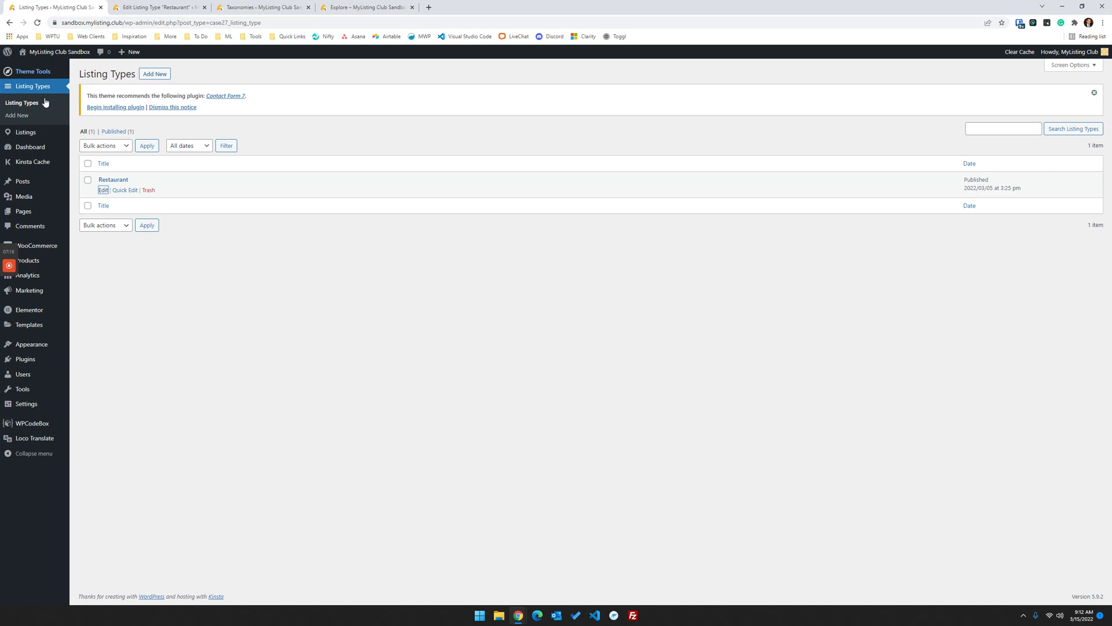
mouse_move(32, 132)
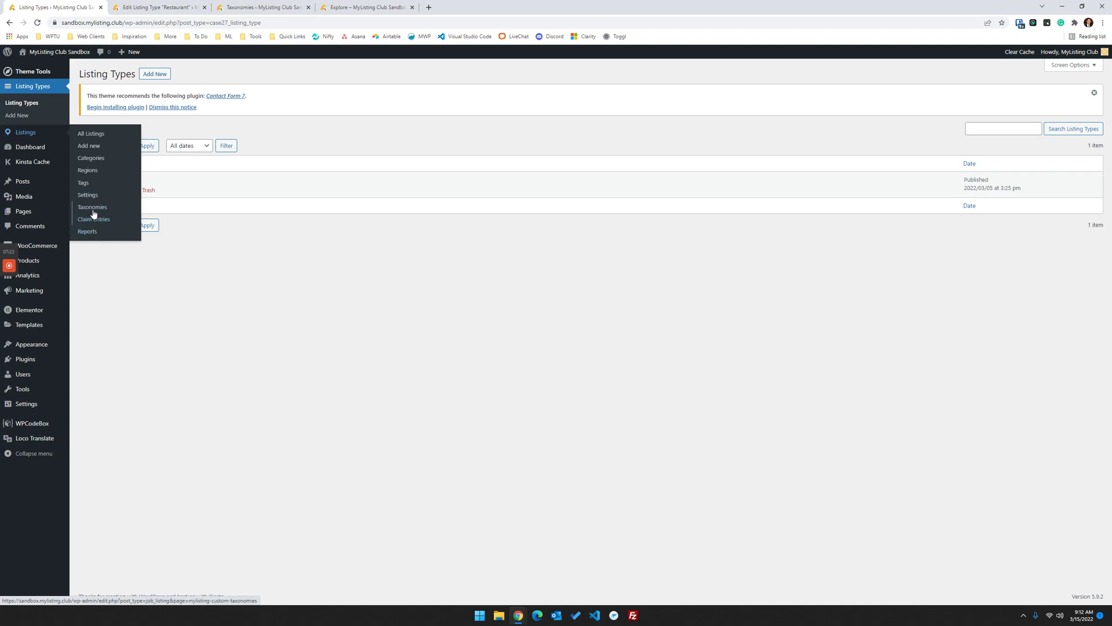
click(38, 23)
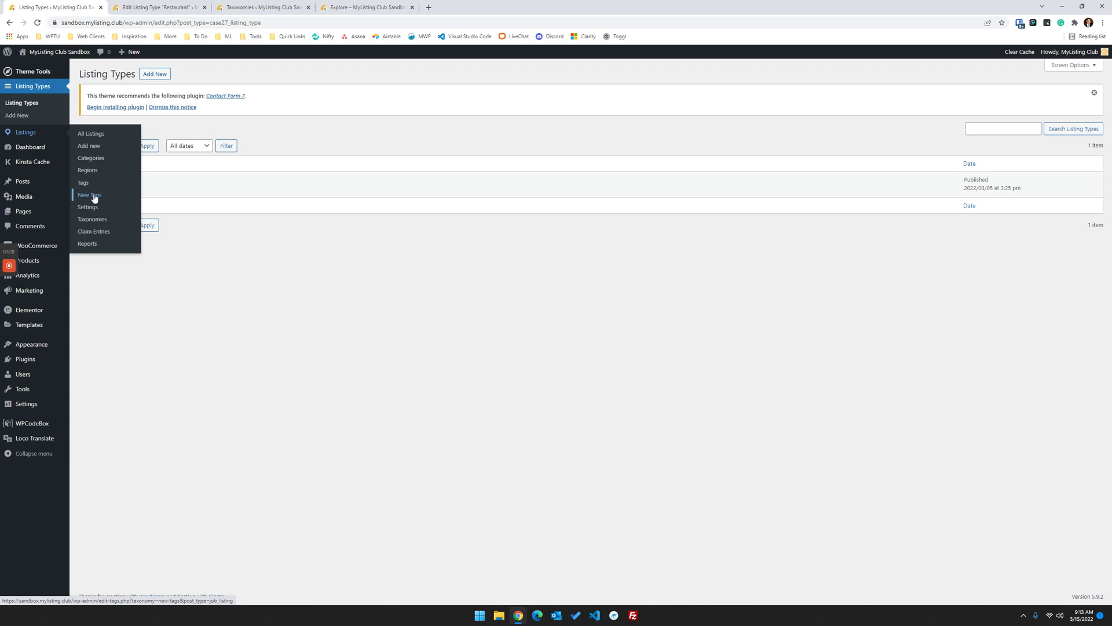
click(94, 196)
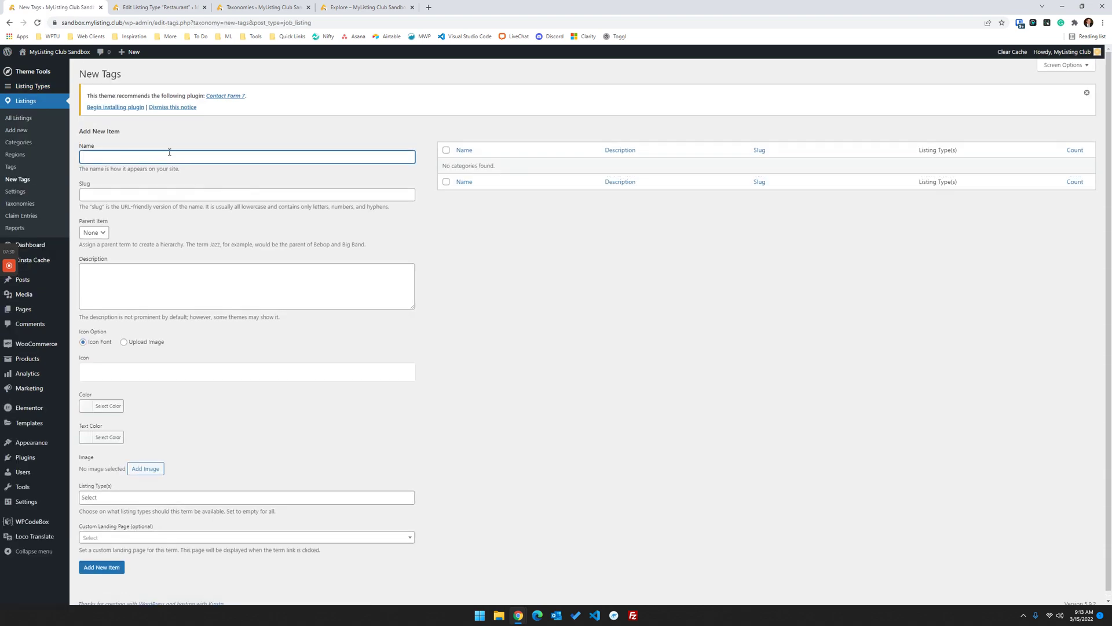
- Add the terms New Tag 1, New Tag 2, New Tag 3 and New Tag 4
click(169, 153)
triple_click(156, 155)
key(ctrl+c)
key(Return)
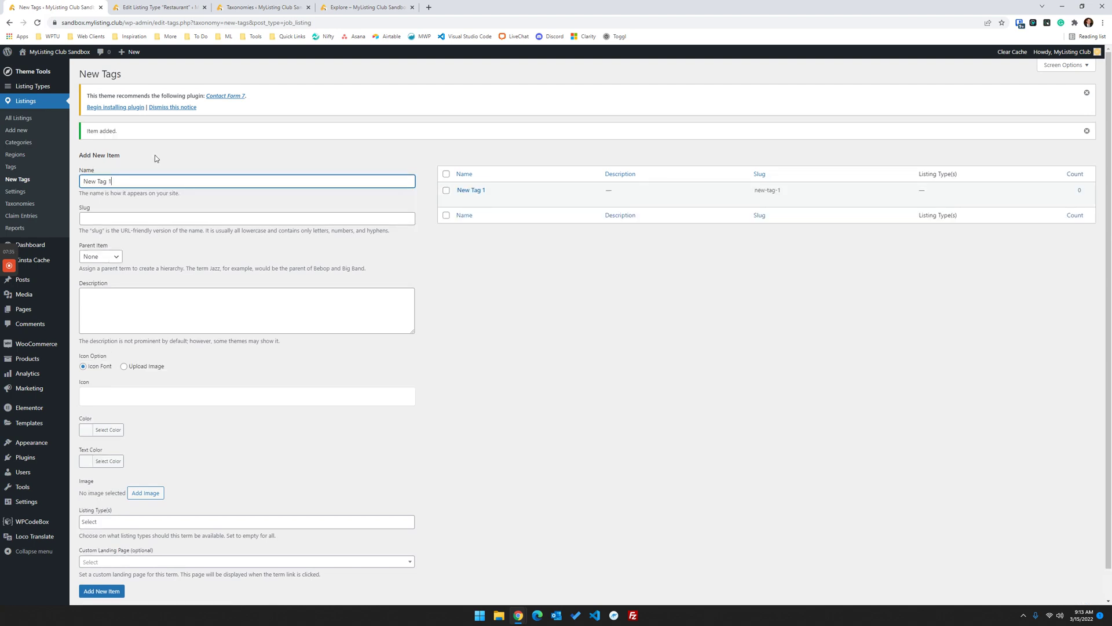
text(New Tag 2)
key(Return)
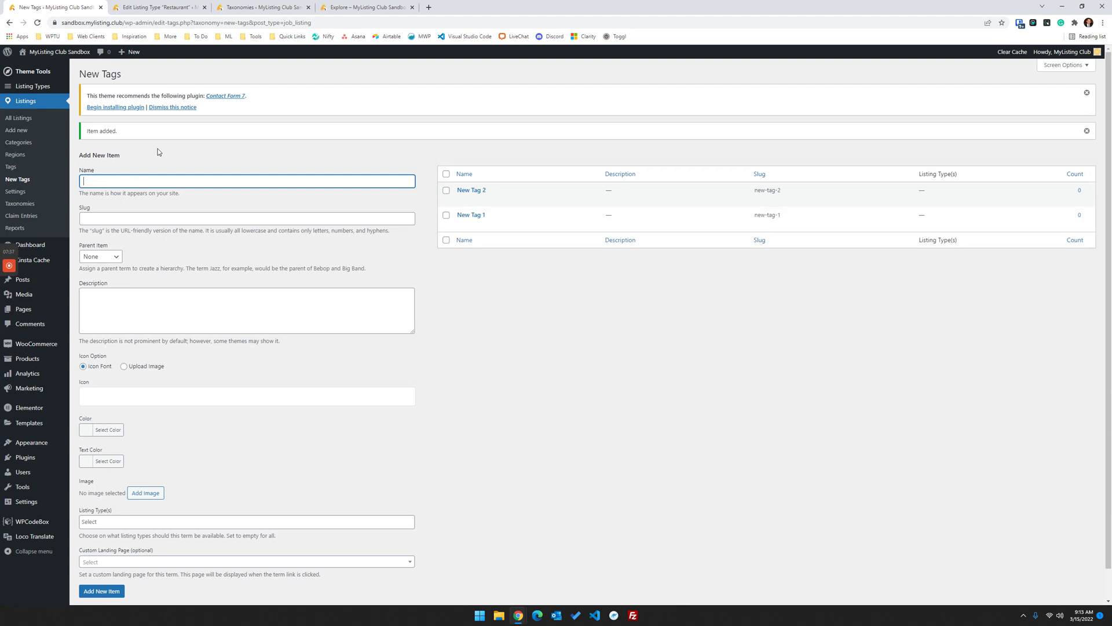
key(ctrl+v)
key(Return)
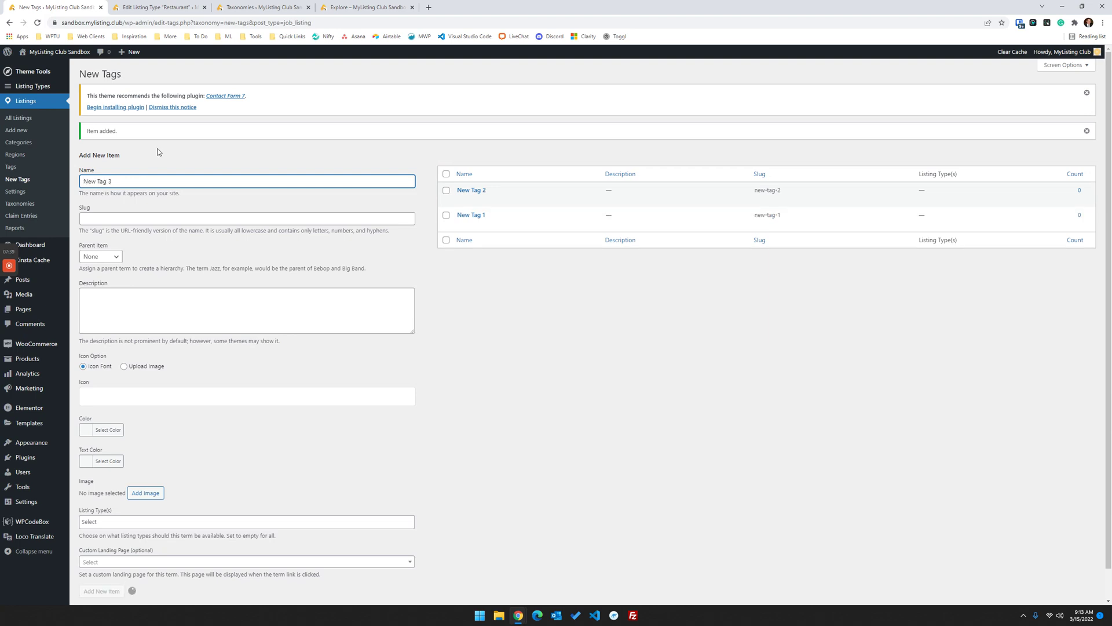
key(ctrl+v)
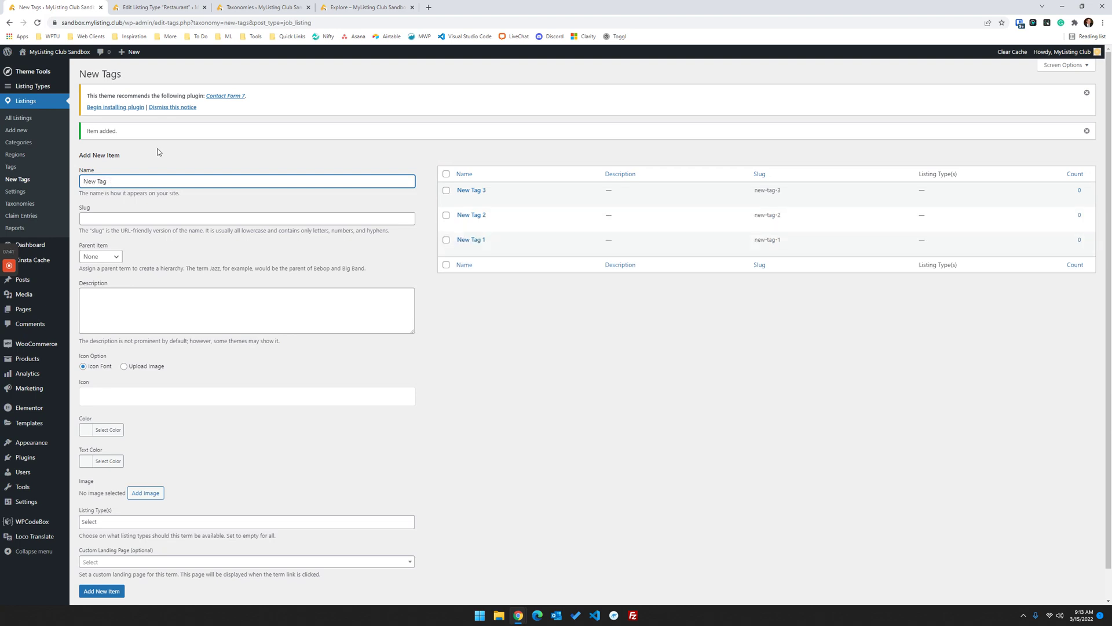
text(4)
key(Return)
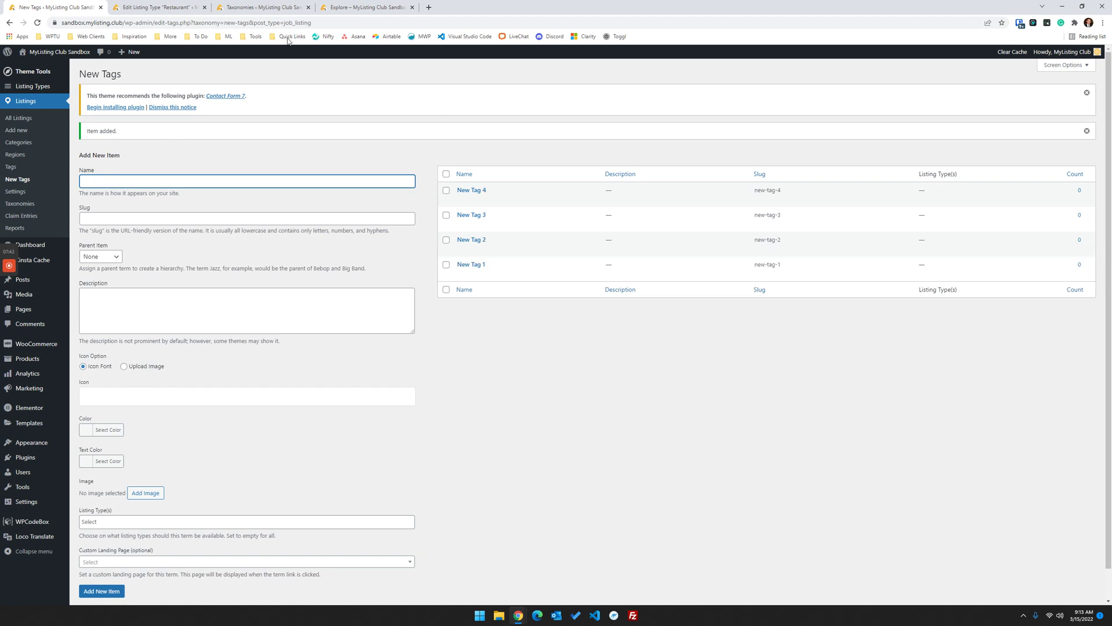
- Reload the front-end Explore page to check the New Tags filter for the four terms
click(372, 14)
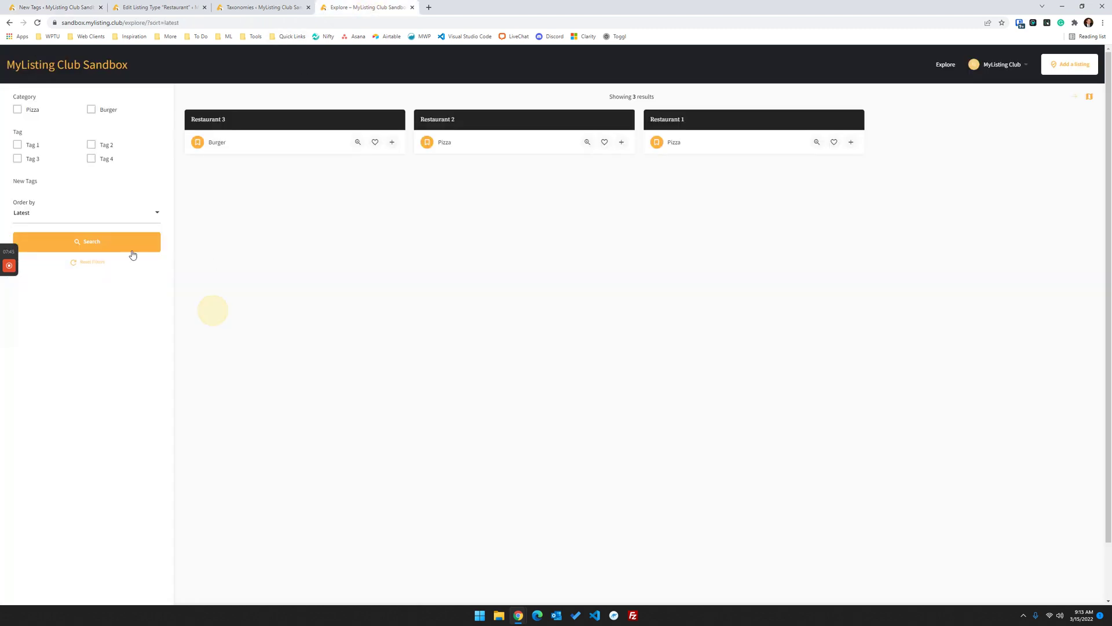
click(37, 23)
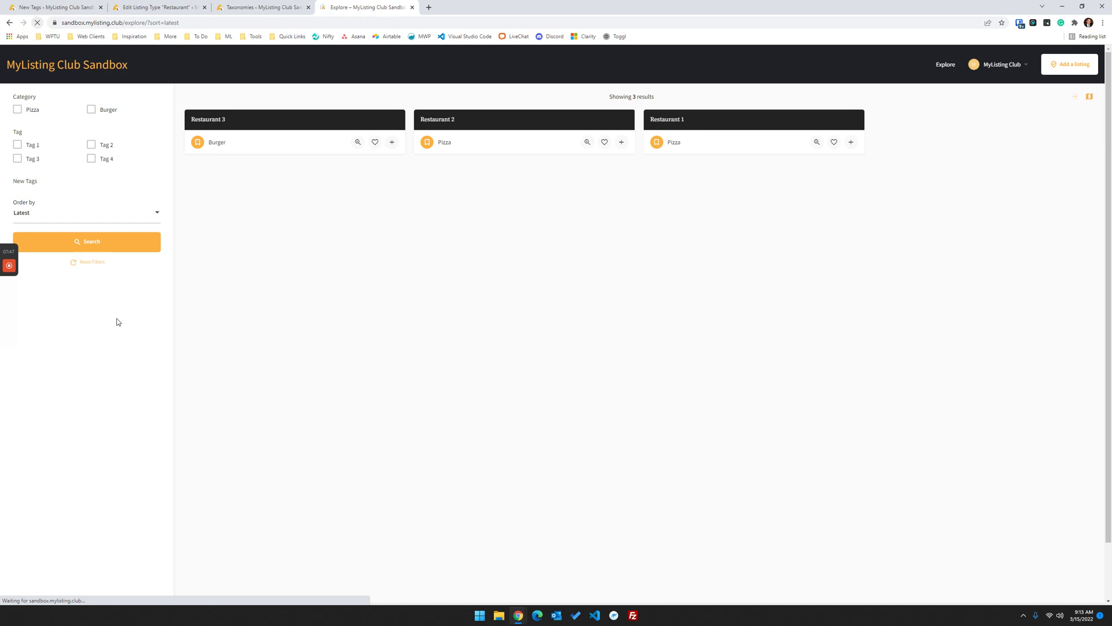